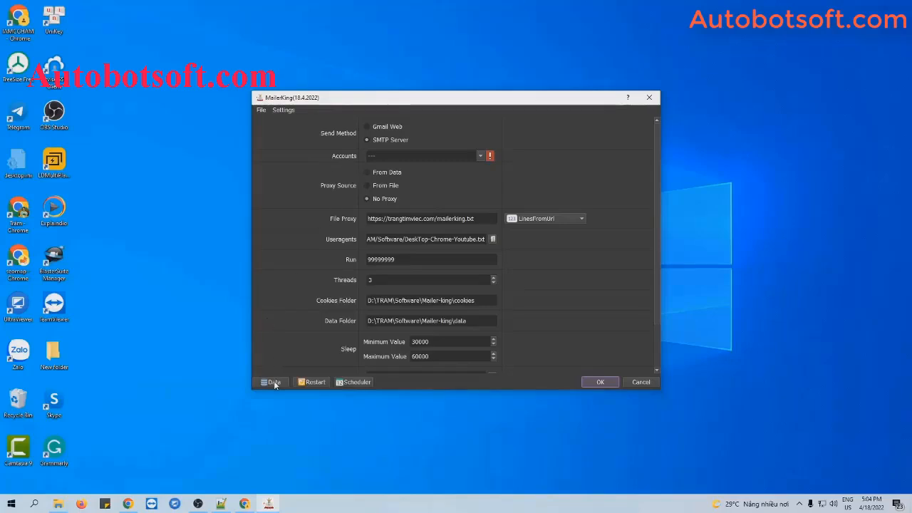
Step: Open the Database Manager to the empty Email Accounts table with 0 items
click(273, 381)
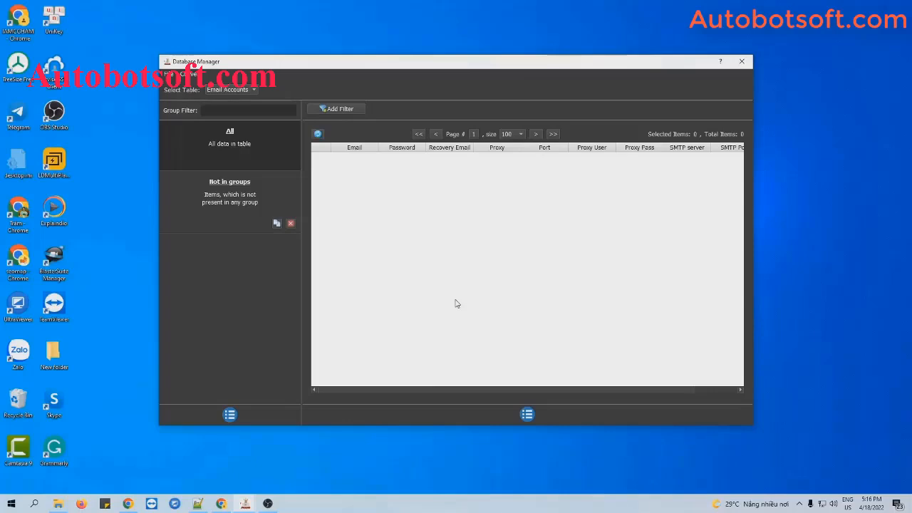
Step: Add an account group named 'Tutorial' and select it in the group list
click(230, 415)
click(246, 416)
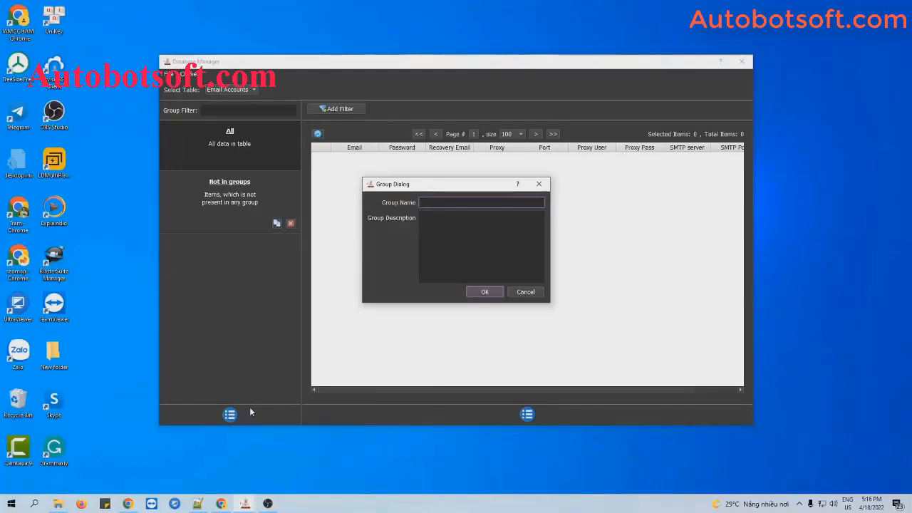
text(Tutorial)
click(489, 294)
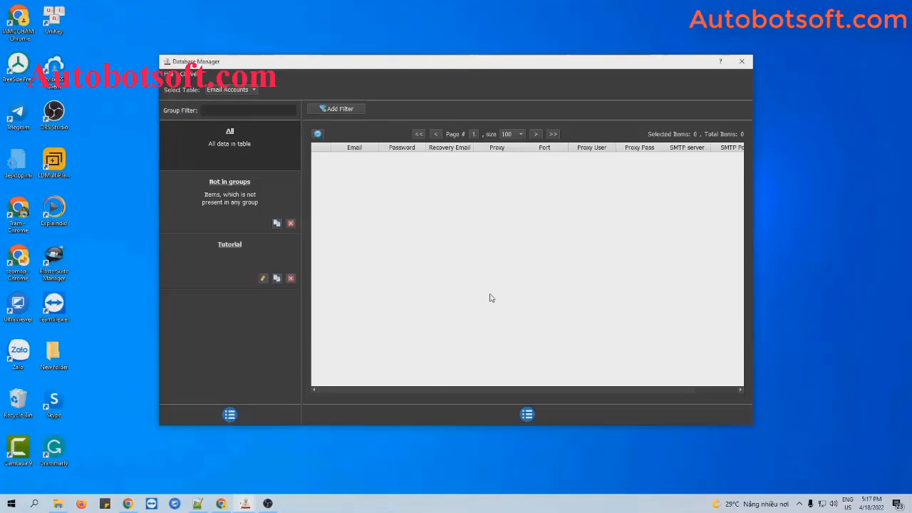
click(237, 252)
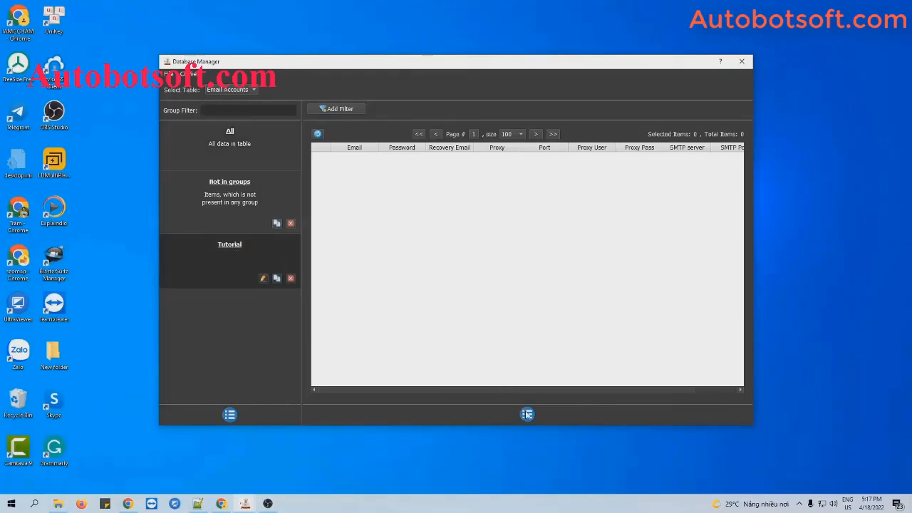
click(527, 414)
Step: Start a new account entry with its email address, password and recovery email
click(549, 417)
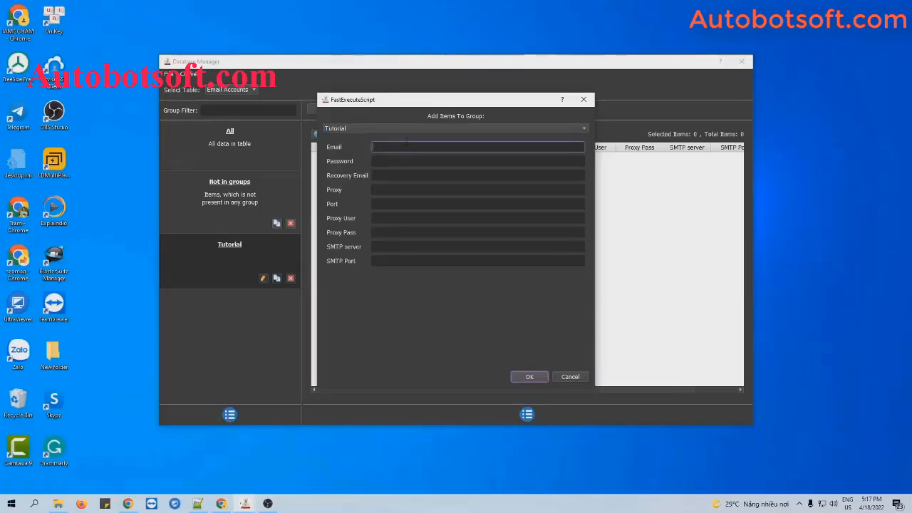
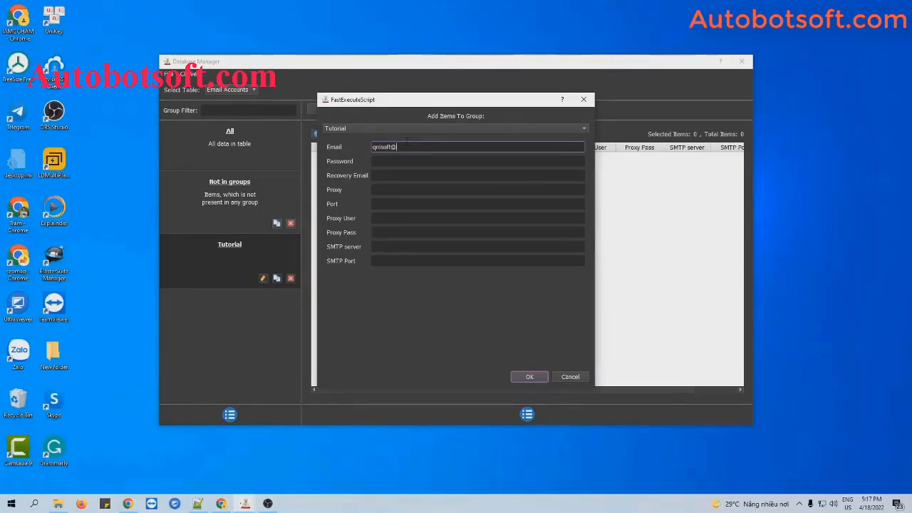
click(424, 160)
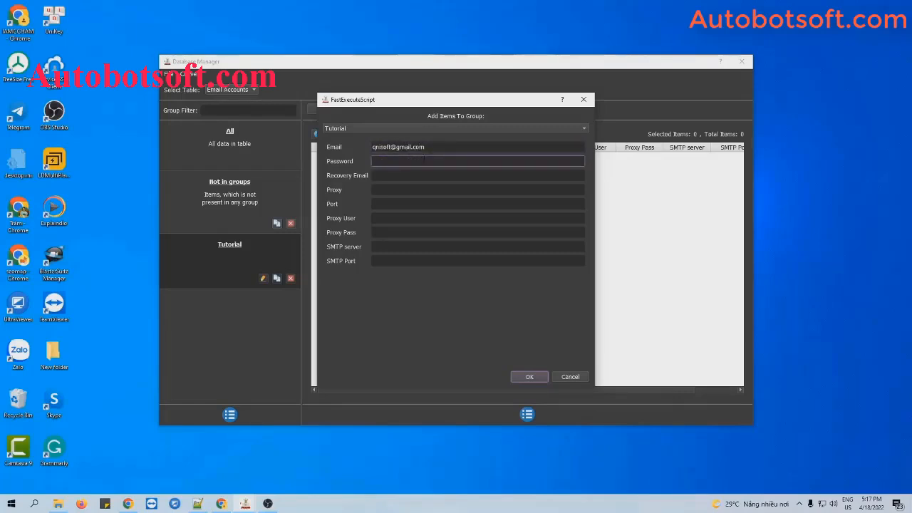
text(12345678)
click(411, 174)
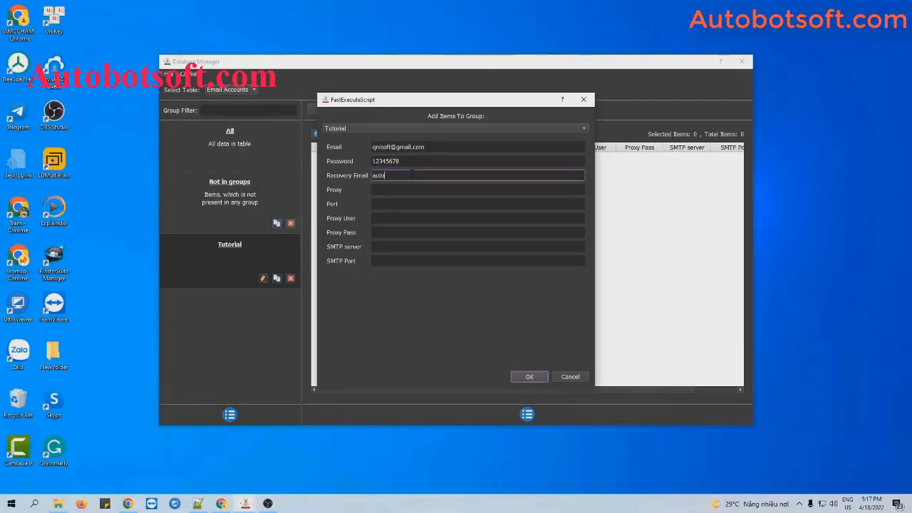
Step: Set the account's proxy to 116.103.390.90 on port 3128
click(378, 190)
text(116.103.390.90)
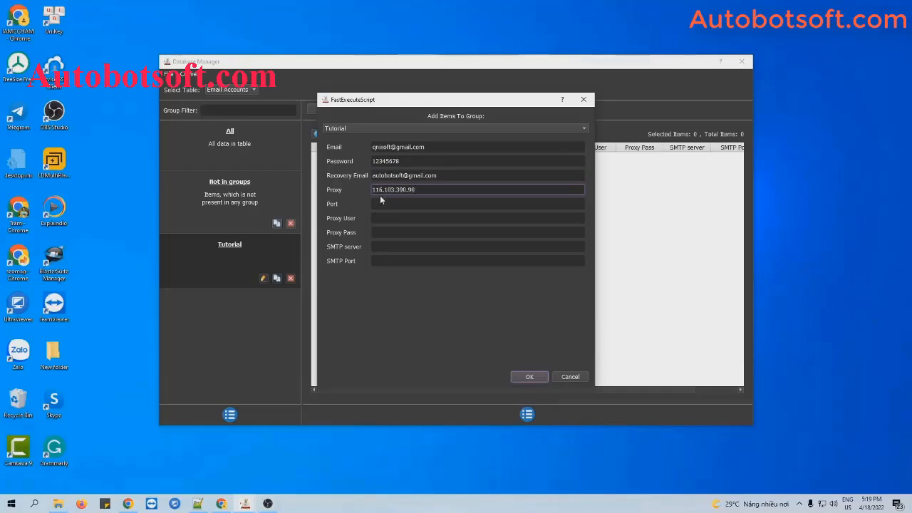
click(380, 204)
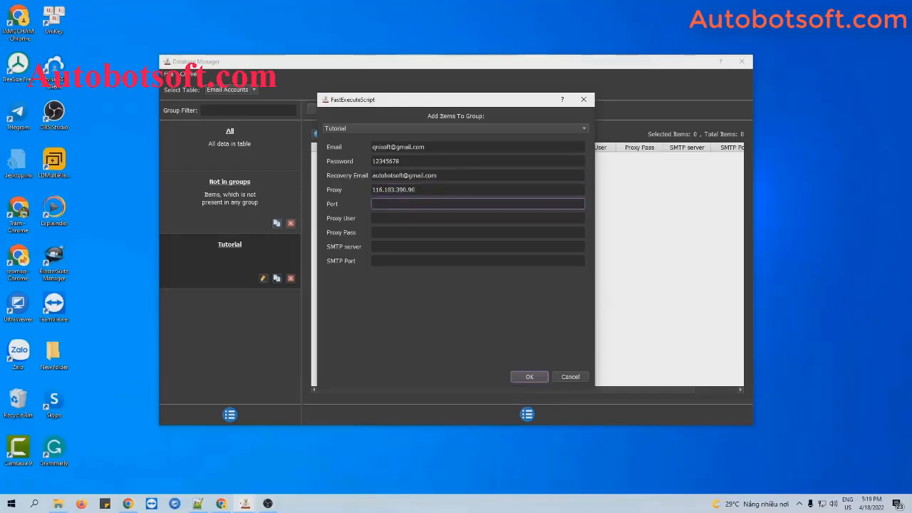
text(3128)
key(Tab)
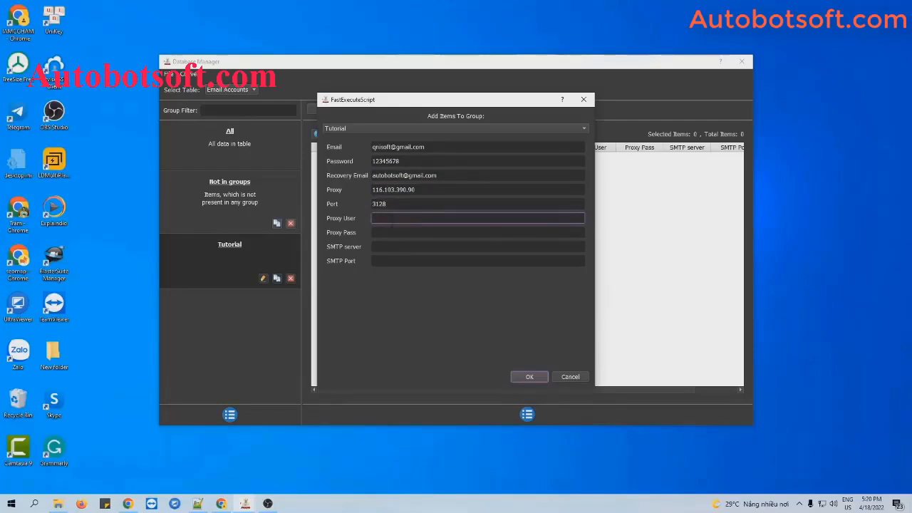
click(390, 246)
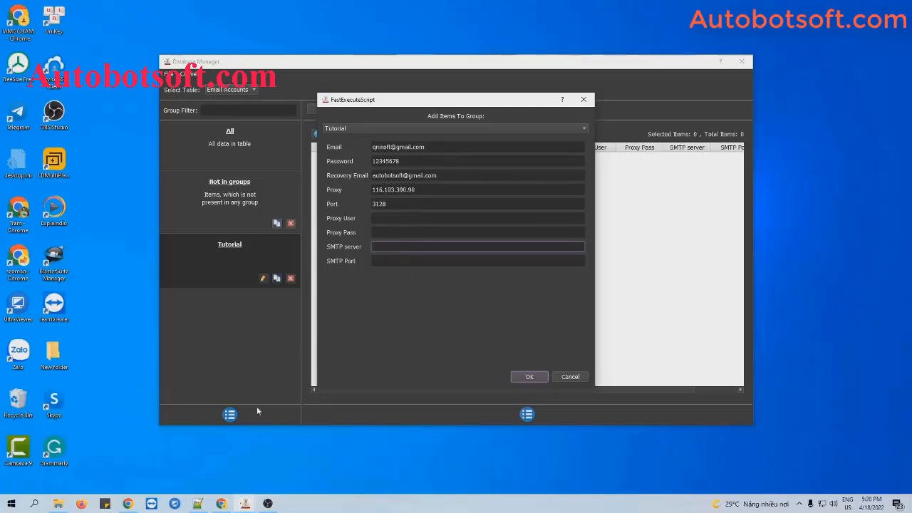
click(128, 504)
Step: Copy smtp.gmail.com from the Google search snippet and return to MailerKing
click(202, 207)
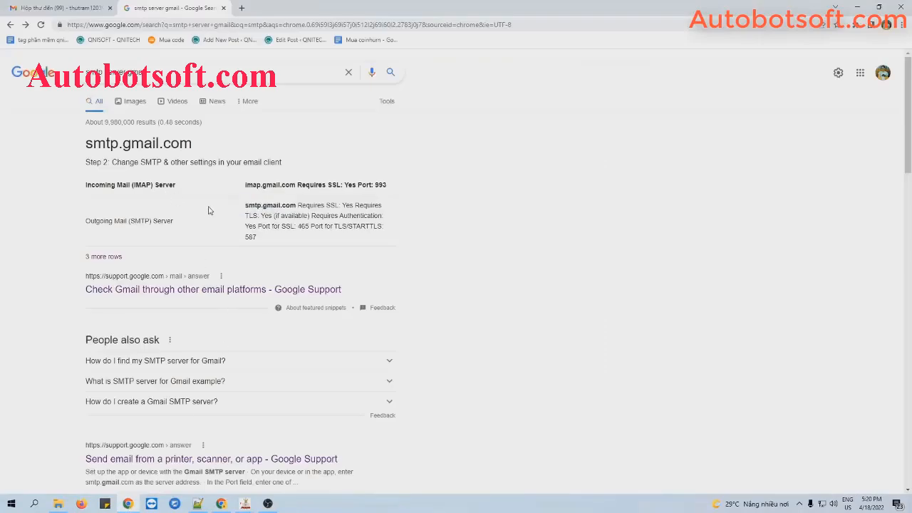
drag(296, 205, 247, 202)
key(ctrl+c)
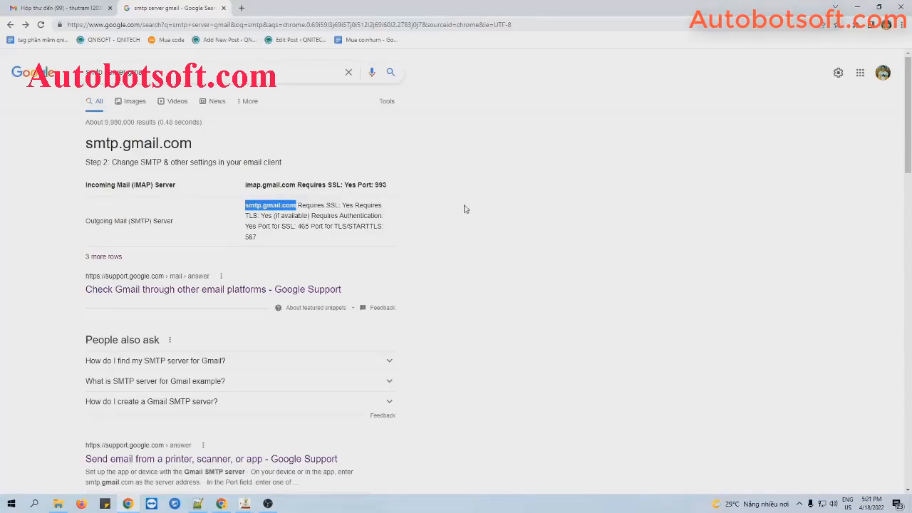
click(858, 7)
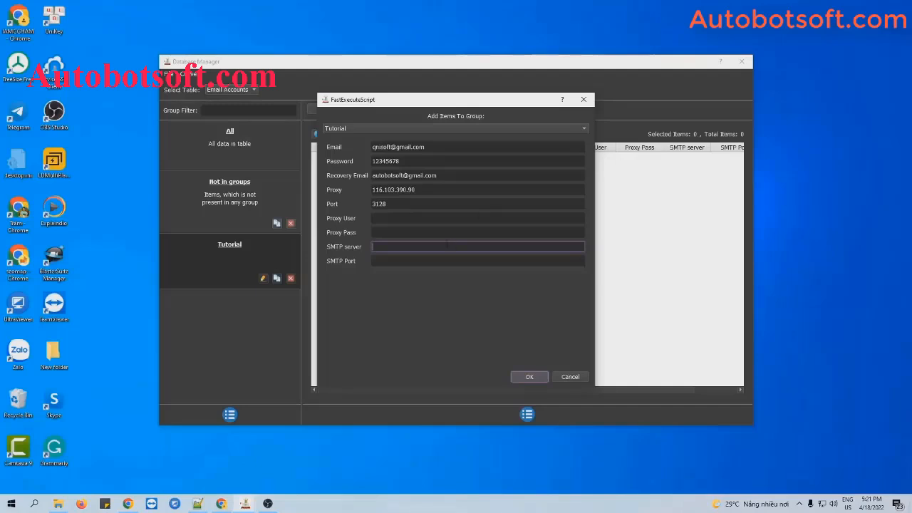
Step: Enter SMTP server smtp.gmail.com with port 587 and save the account
key(ctrl+v)
click(439, 260)
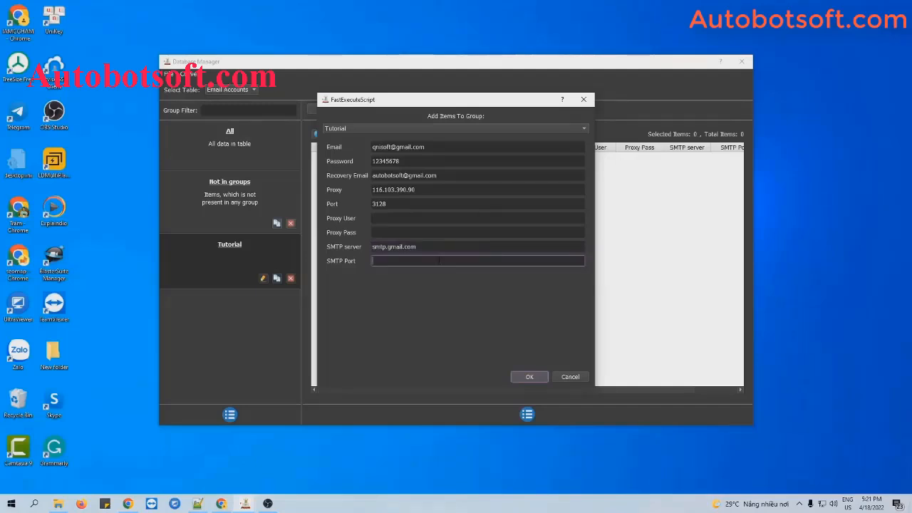
text(587)
click(438, 148)
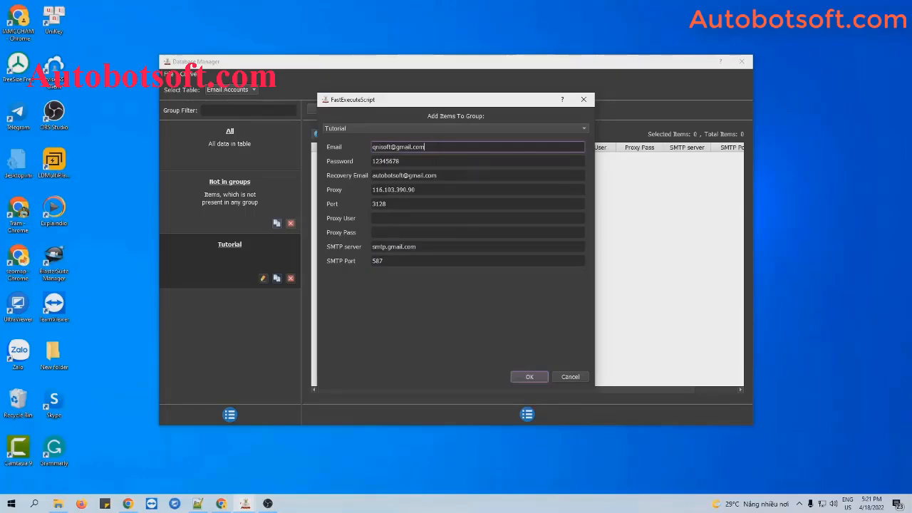
click(421, 247)
click(419, 261)
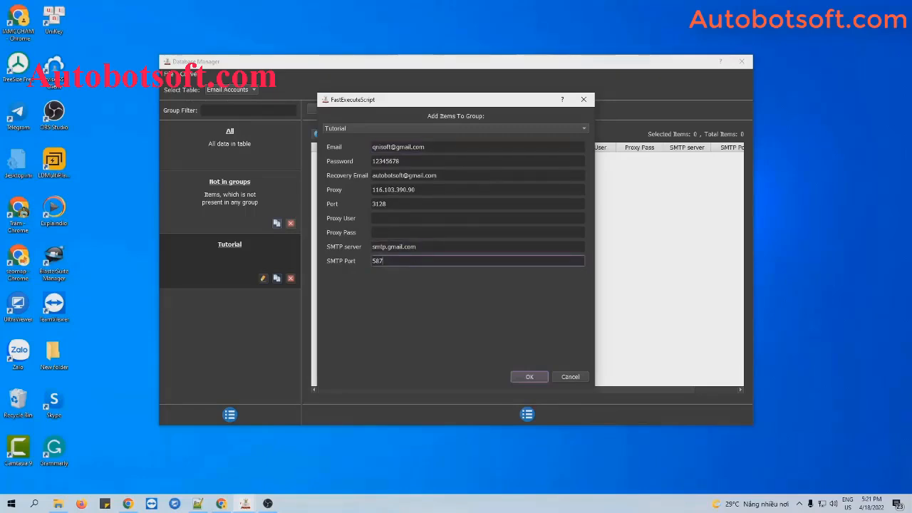
click(531, 377)
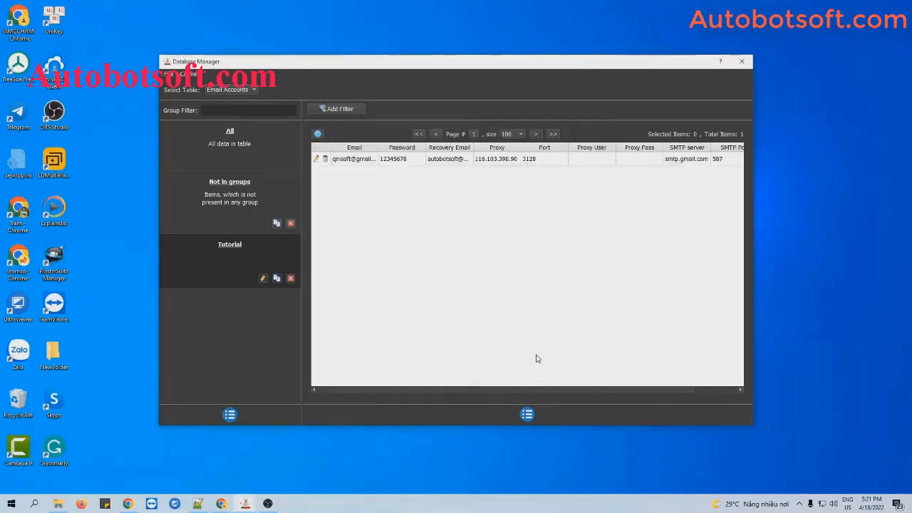
Step: Open a blank add-account form and close it without adding anything
click(528, 413)
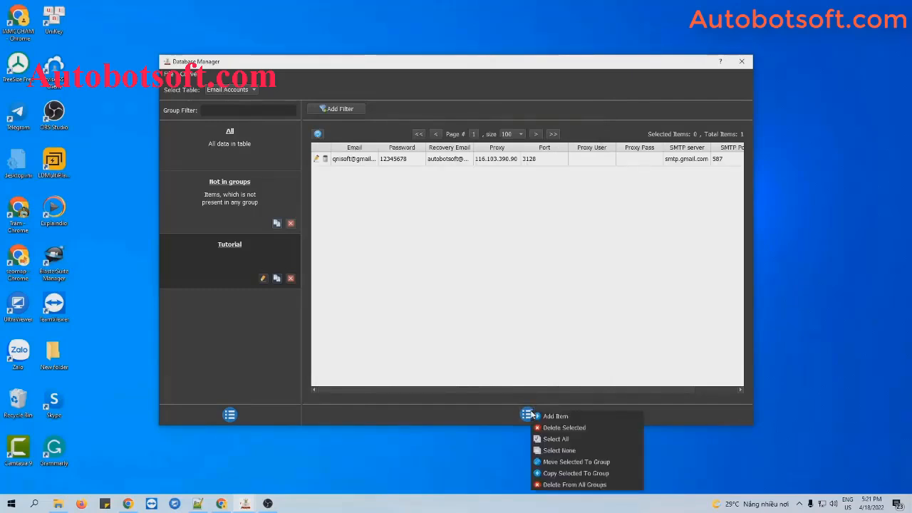
click(540, 416)
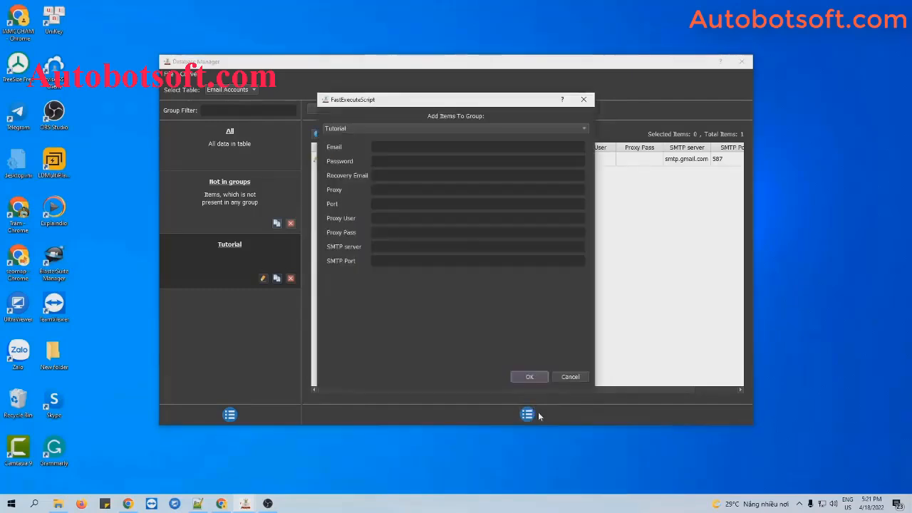
click(585, 98)
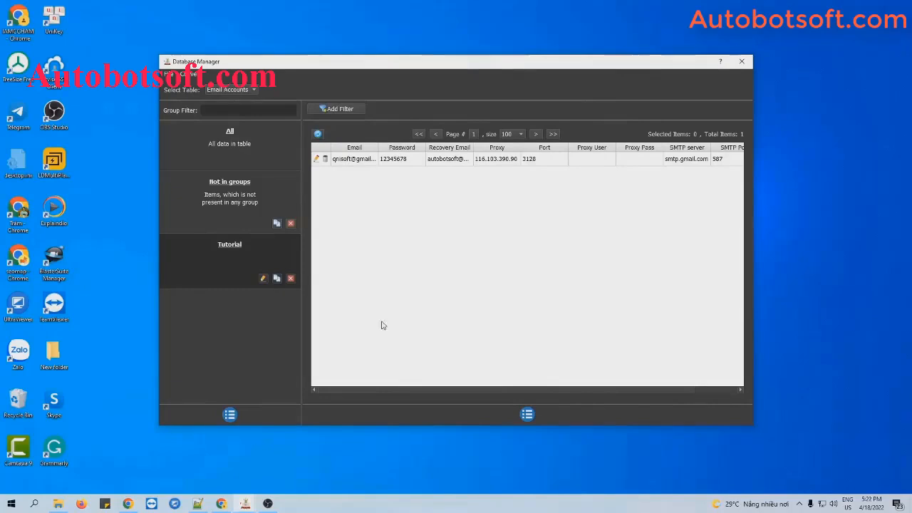
click(57, 505)
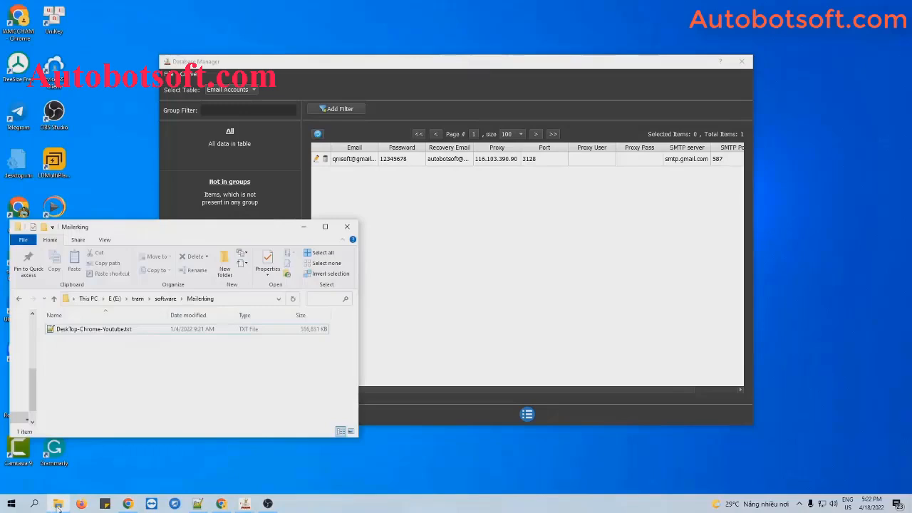
Step: Make a new text document named Accounts.txt and open it in Notepad++
right_click(101, 352)
mouse_move(176, 335)
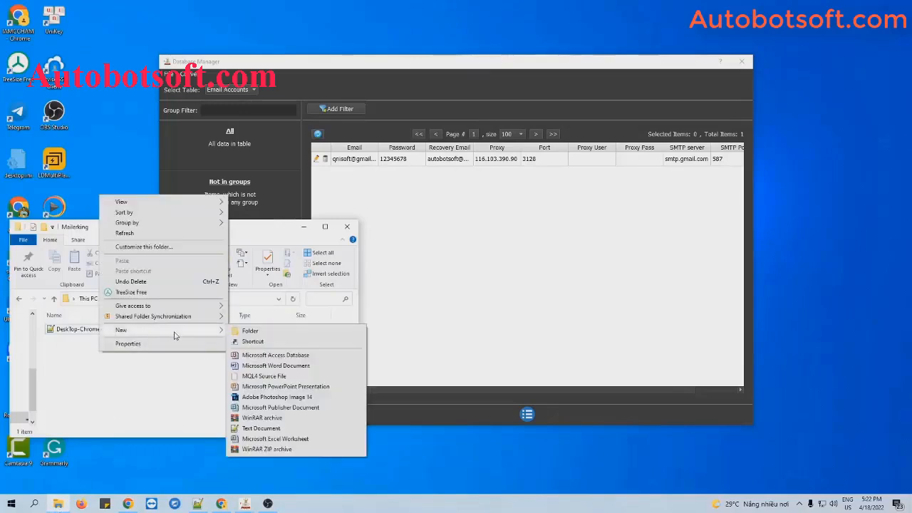
click(261, 428)
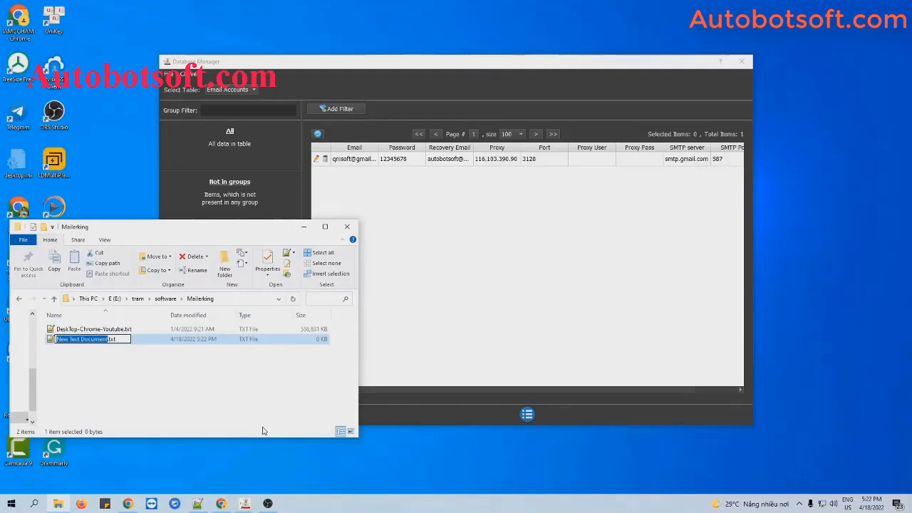
text(Accounts)
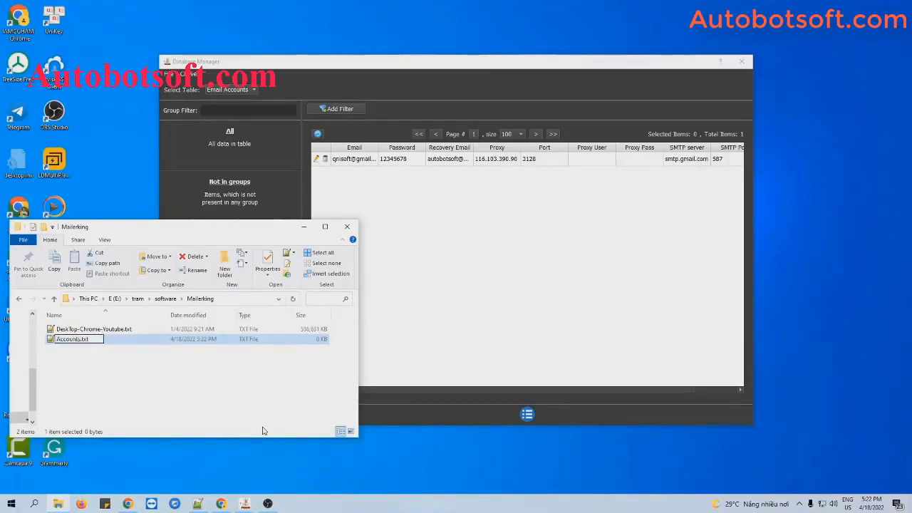
key(Return)
double_click(118, 329)
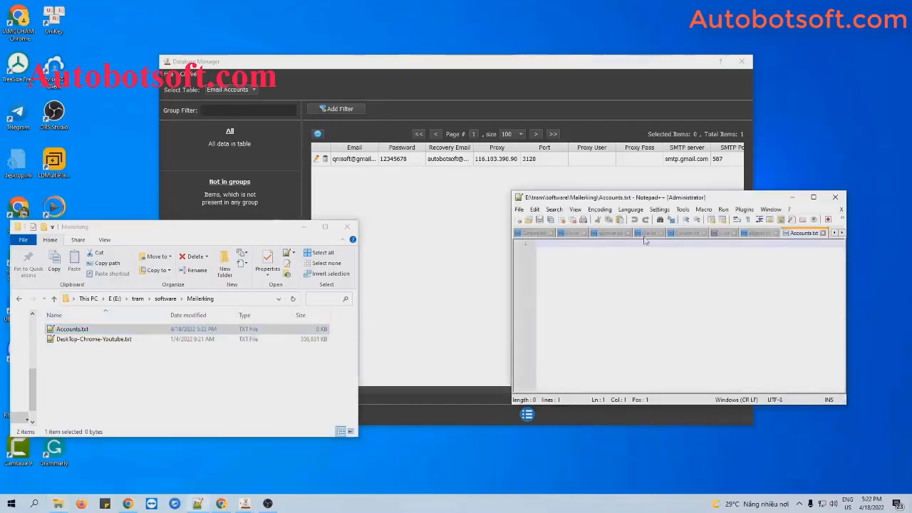
Step: Type the comma-separated account line: email, password, recovery address, proxy and port
drag(725, 194, 522, 235)
click(303, 227)
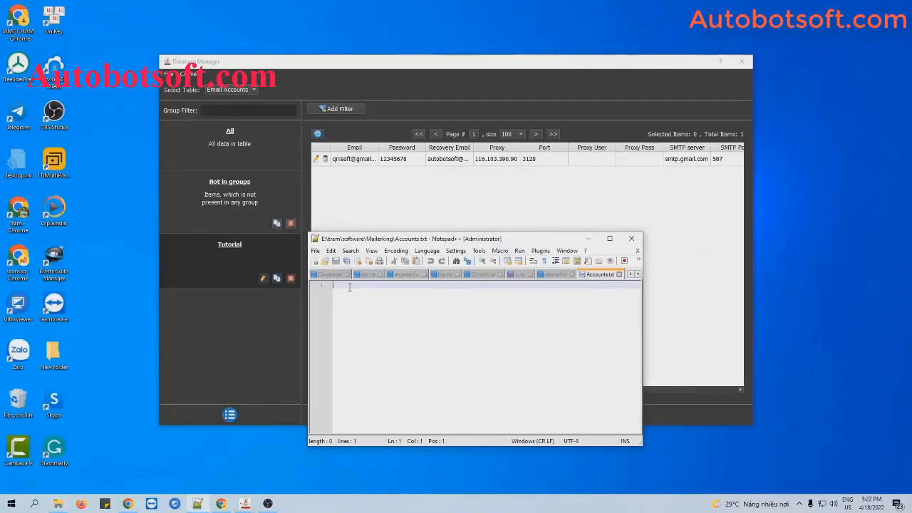
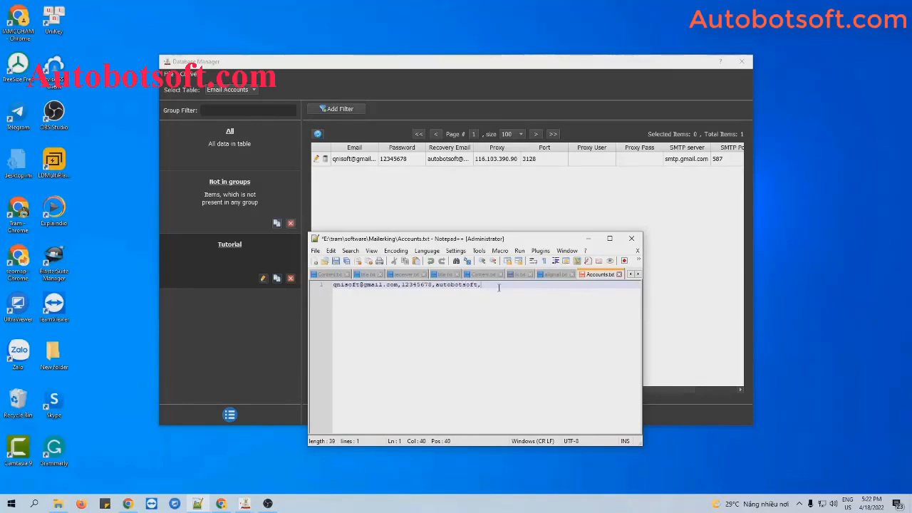
text(116.103.390.90)
text(,)
text(28)
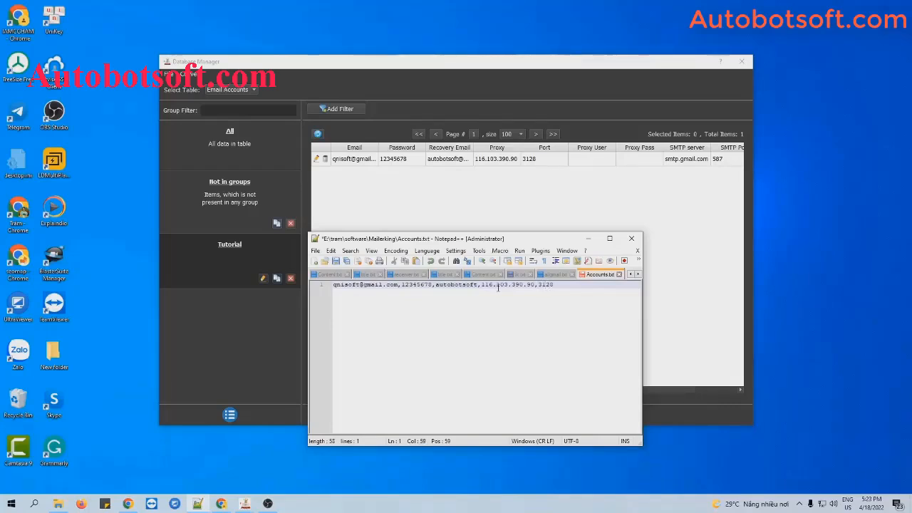
text(, , ,)
Step: Append smtp.gmail.com,587 to the line, remove blank lines, save and close
text(smtp.gmail.com,)
text(587)
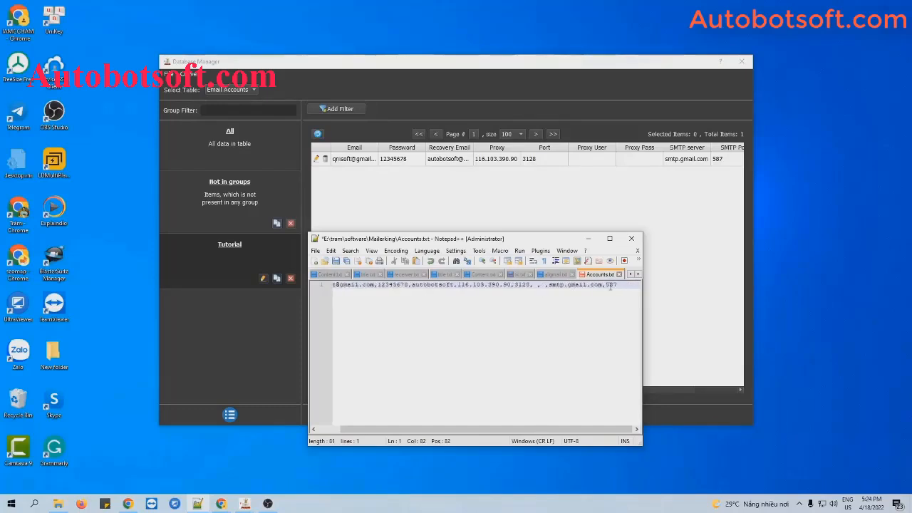
key(Return)
key(Return)
key(Return)
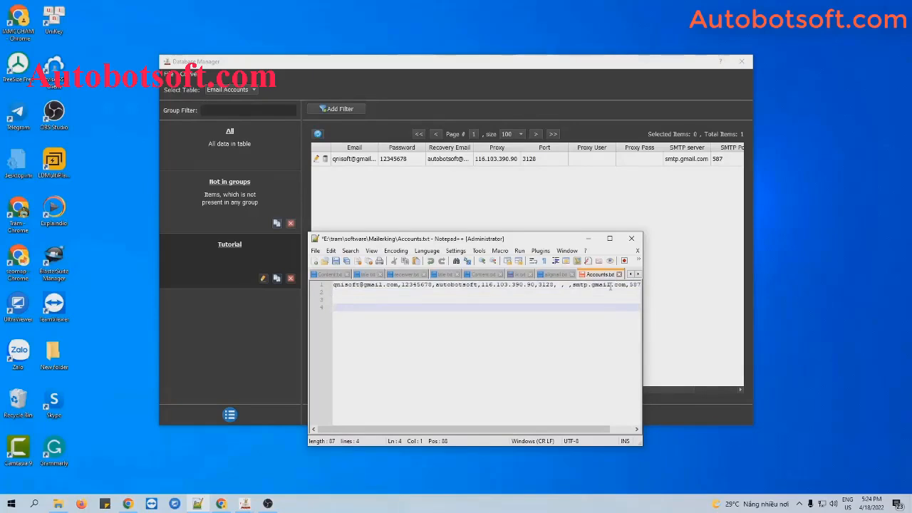
key(BackSpace)
key(BackSpace)
key(BackSpace)
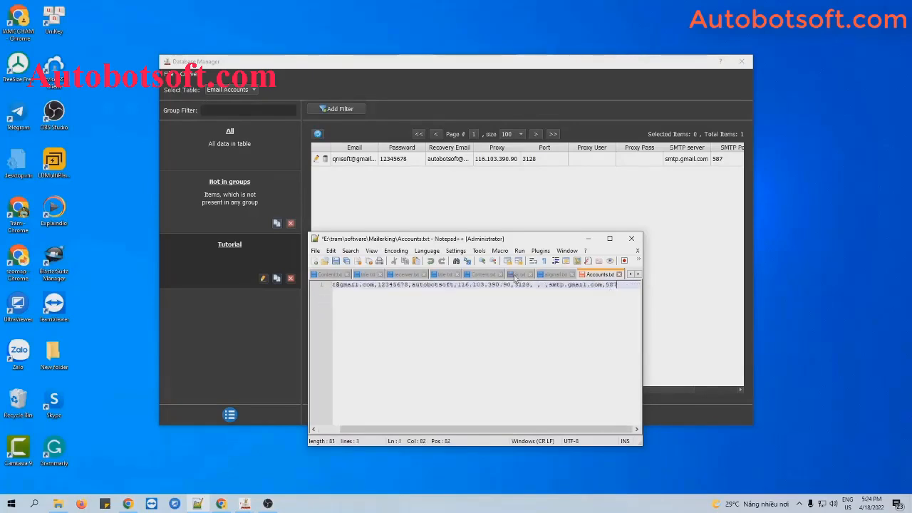
click(336, 262)
click(633, 239)
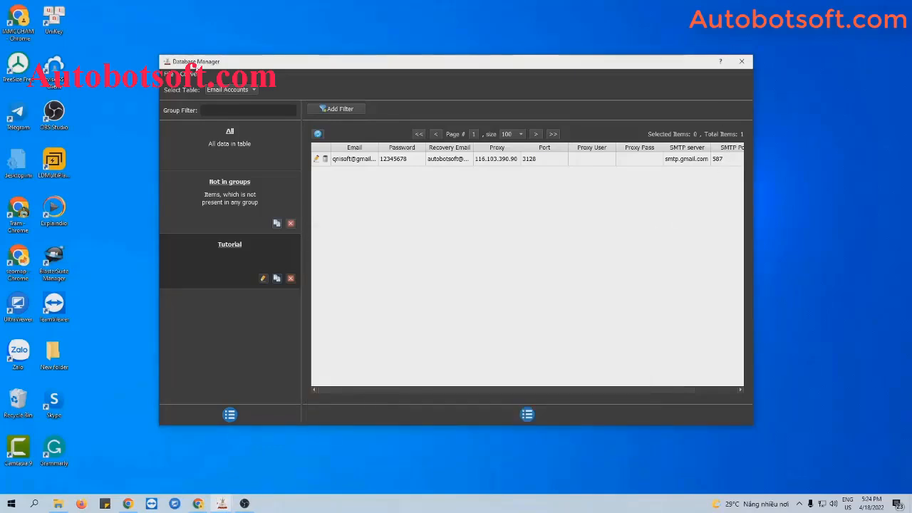
Step: Import Mailerking\Accounts.txt through the CSV import option
click(192, 74)
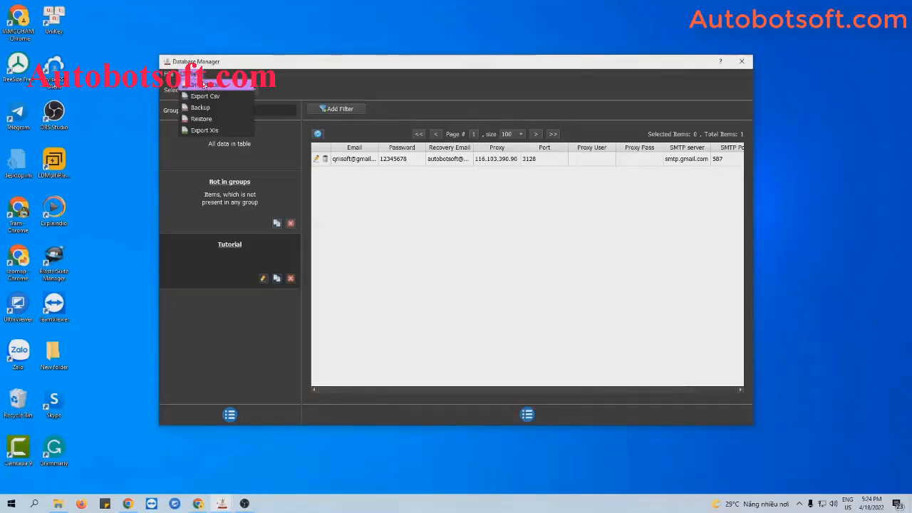
click(203, 84)
click(568, 388)
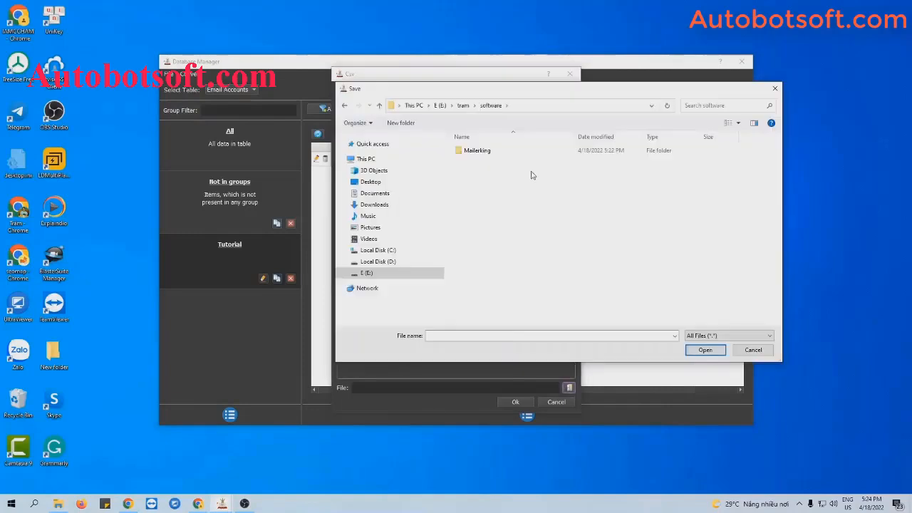
double_click(476, 151)
click(480, 150)
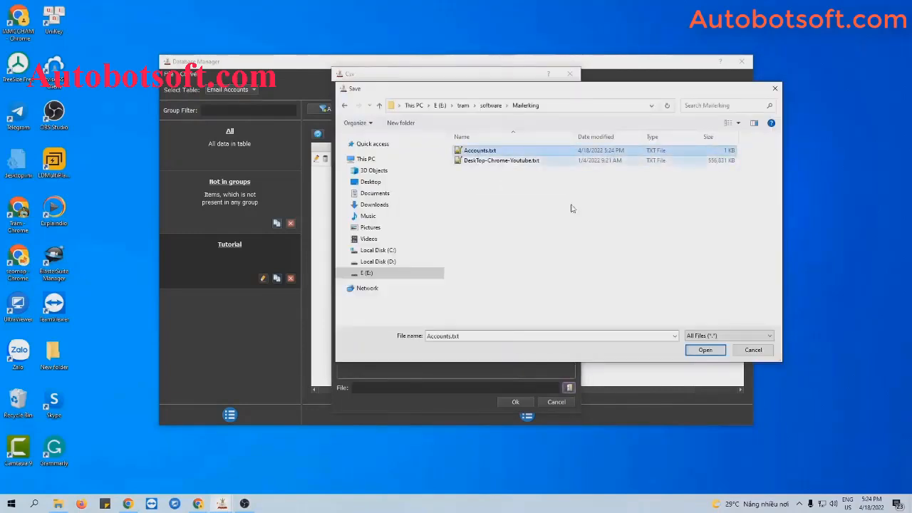
click(704, 350)
click(515, 402)
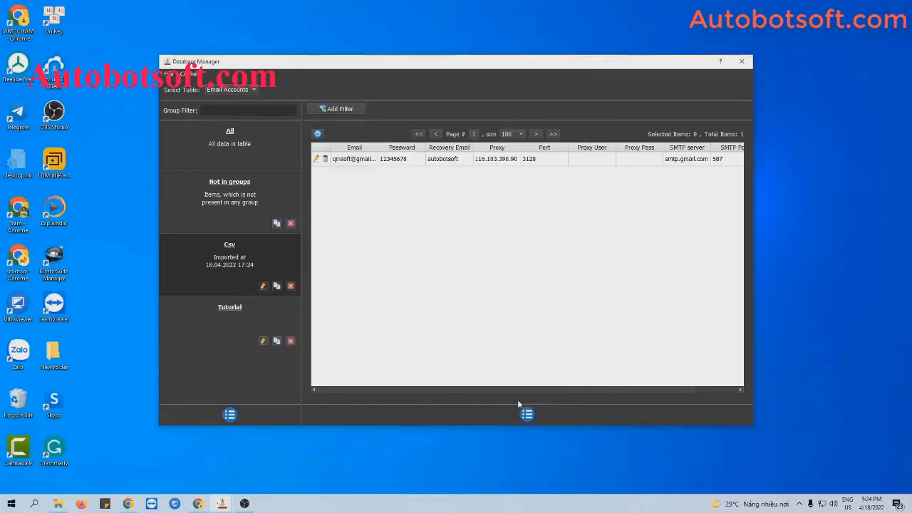
Step: Change the imported Csv group's name to 'Tutorial 2'
click(263, 286)
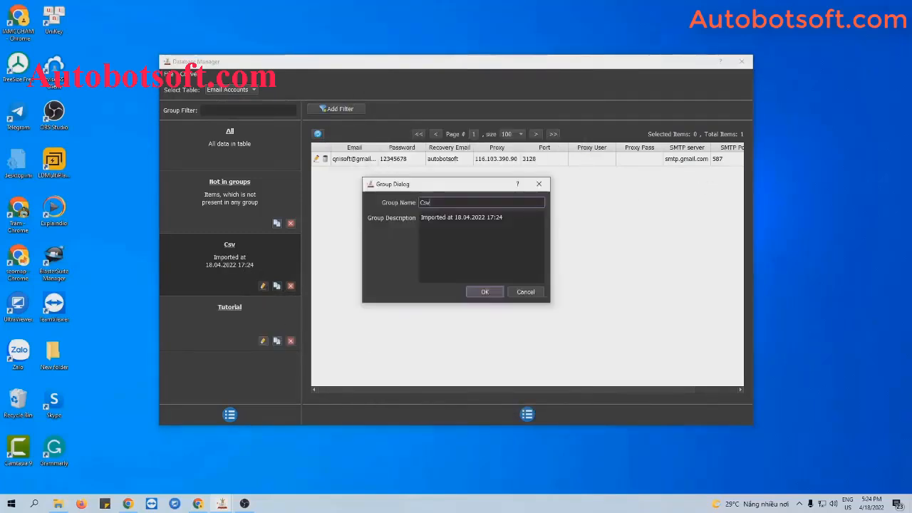
text(Tu)
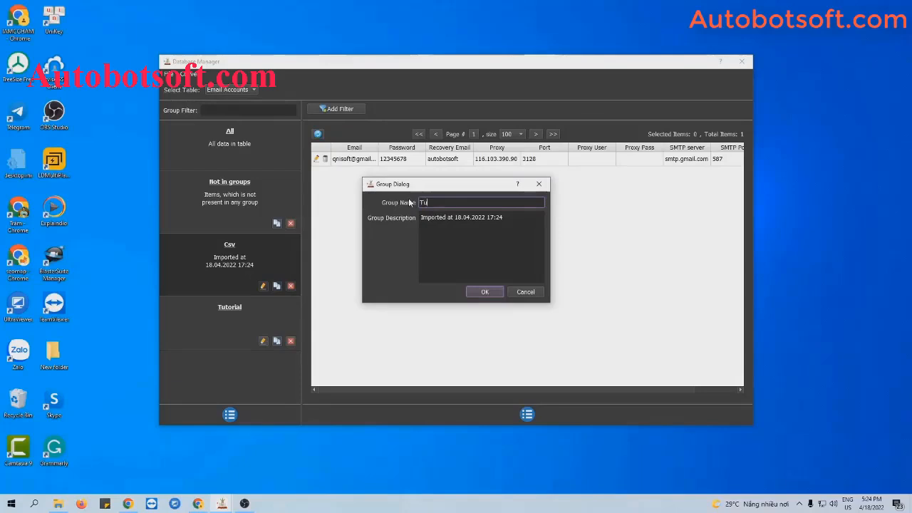
text(torial 2)
click(483, 293)
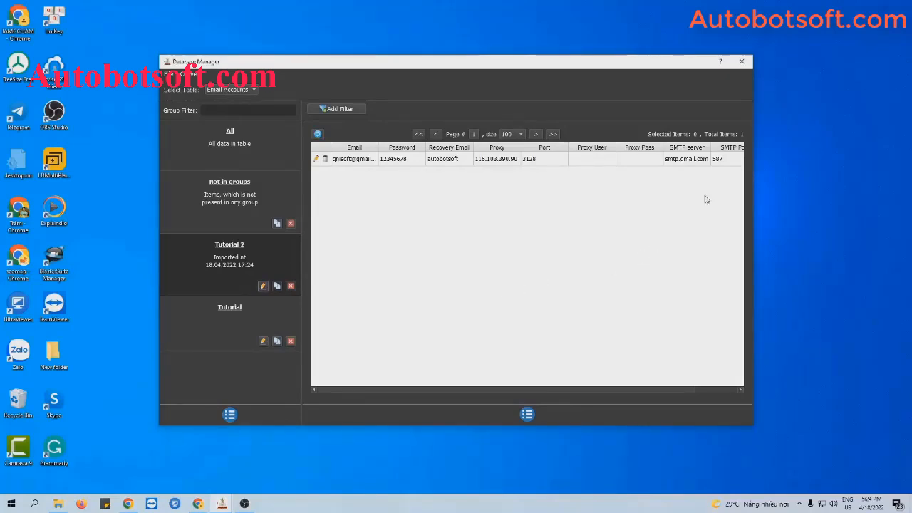
Step: Choose the Tutorial accounts group with proxy source From Data, then reopen the database
click(741, 63)
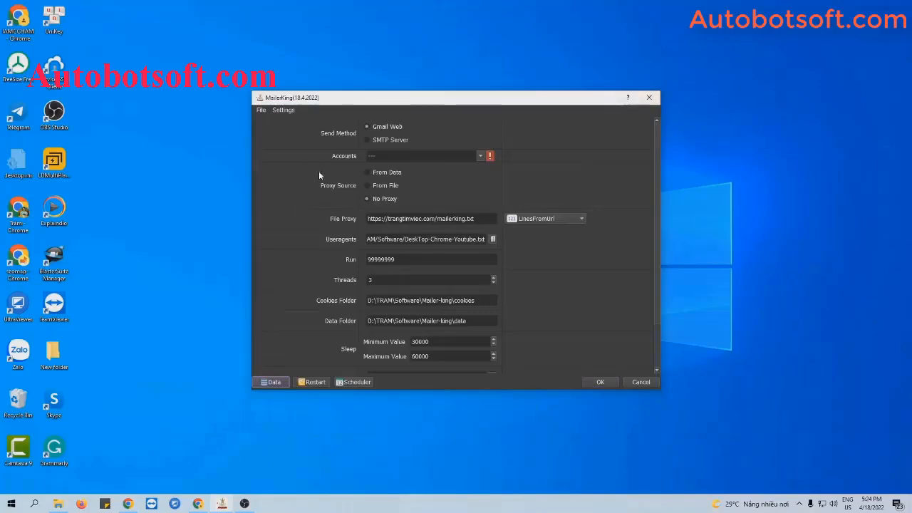
click(479, 154)
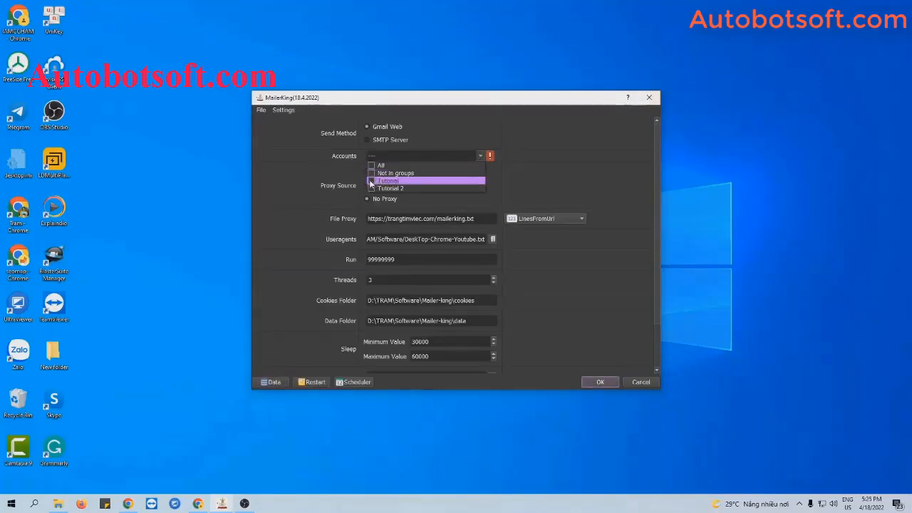
click(370, 183)
click(507, 173)
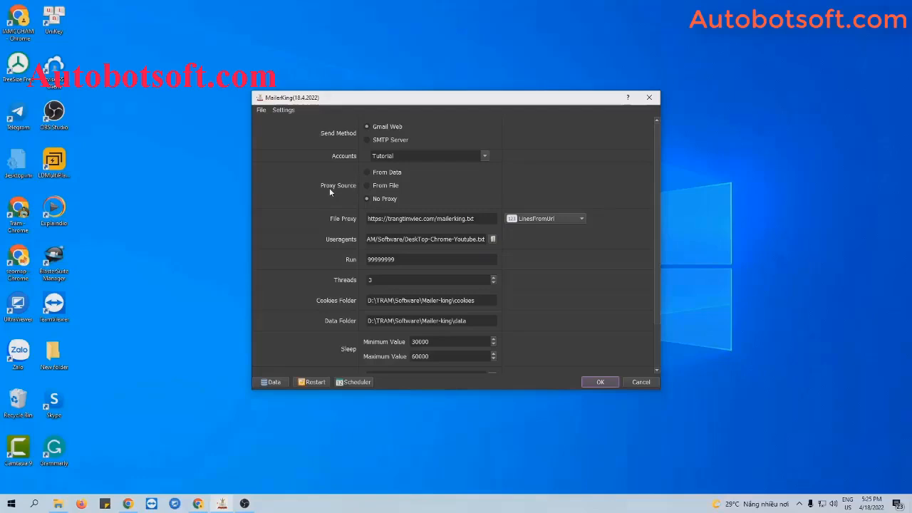
click(367, 173)
click(274, 383)
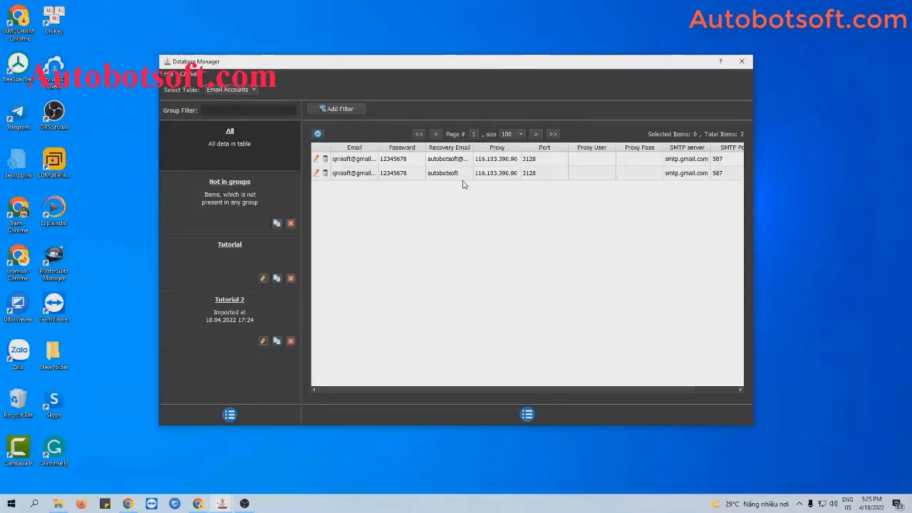
Step: Set the proxy source to From File, reading proxies as LinesFromFile
click(742, 62)
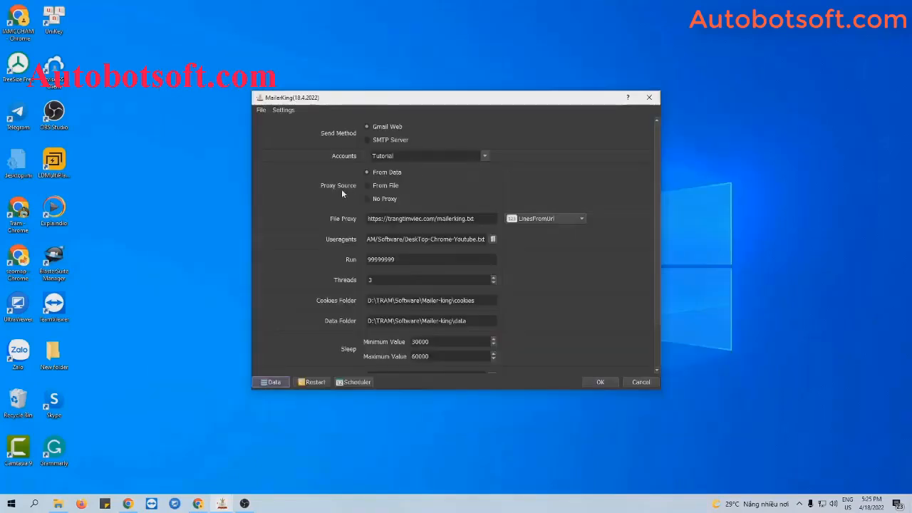
click(368, 186)
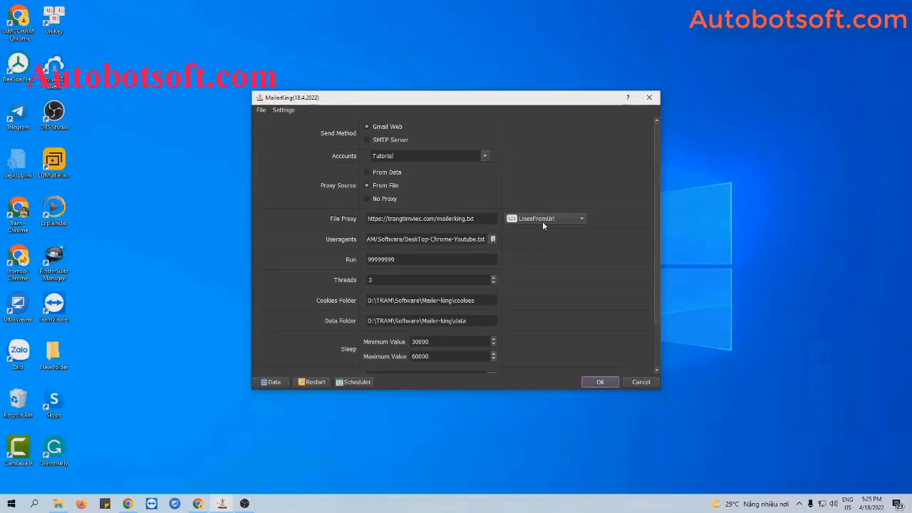
click(475, 219)
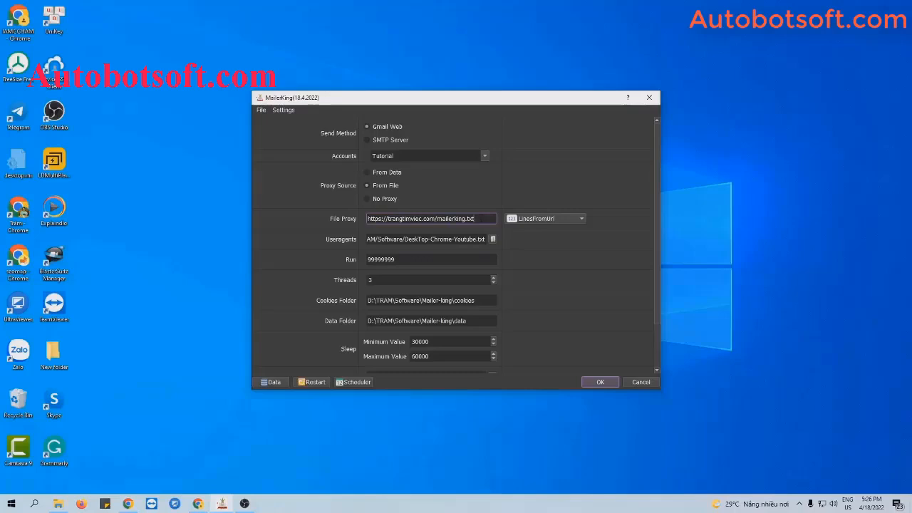
click(533, 218)
click(540, 208)
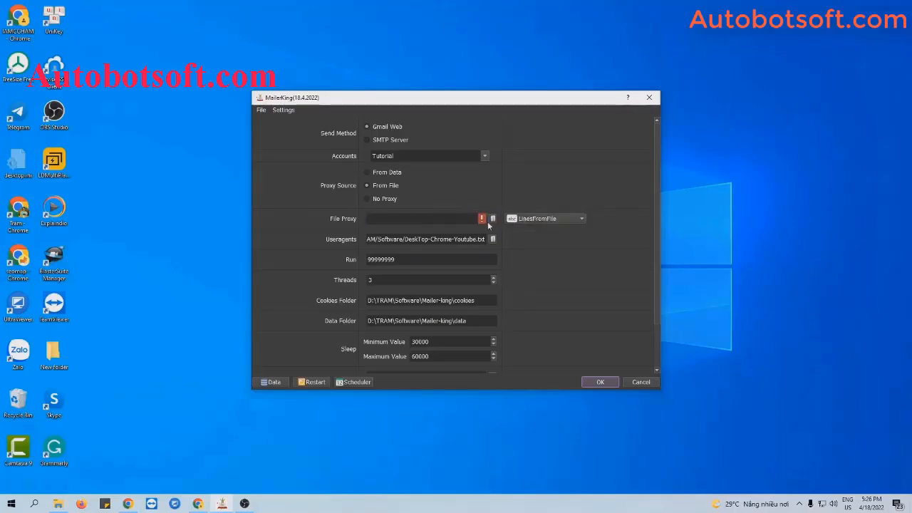
Step: Create proxy.txt in the Mailerking folder with the 30 pasted proxy lines on port 3128, and save it
click(58, 503)
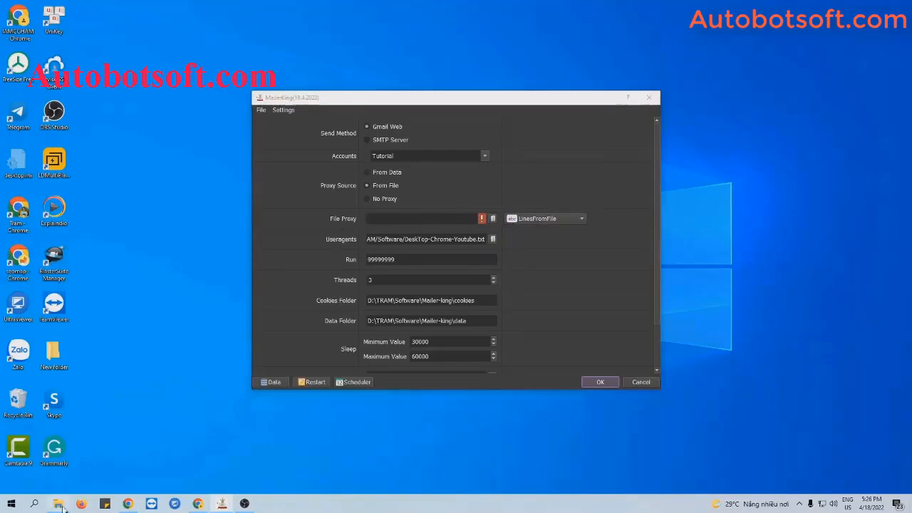
right_click(113, 361)
mouse_move(143, 338)
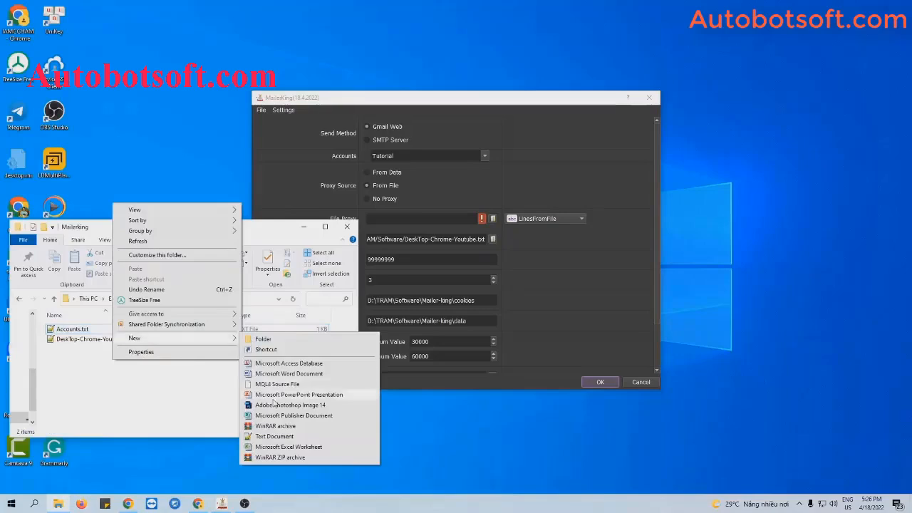
click(267, 437)
text(proxy.txt)
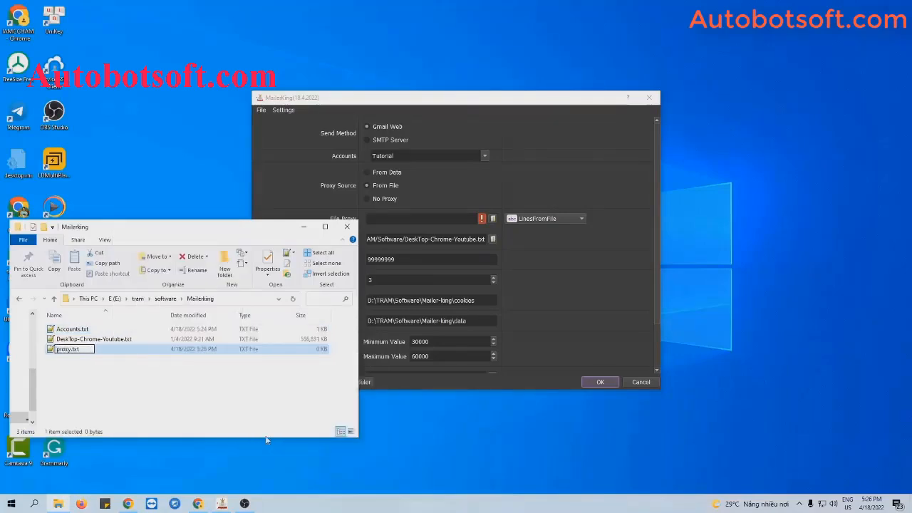
key(Return)
double_click(91, 352)
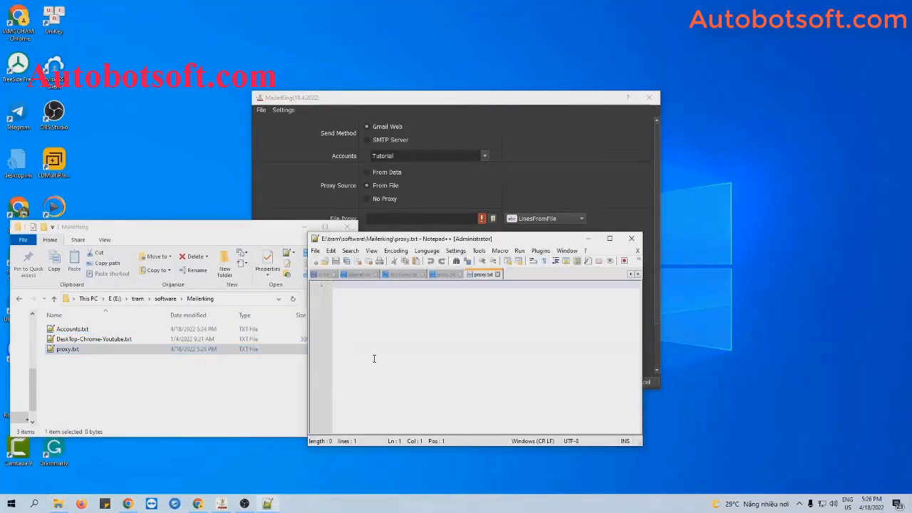
key(ctrl+v)
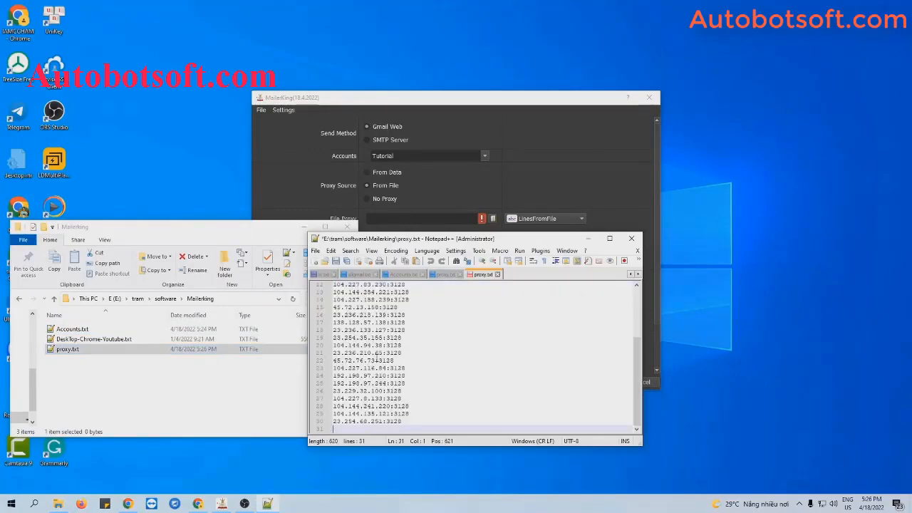
key(BackSpace)
key(ctrl+s)
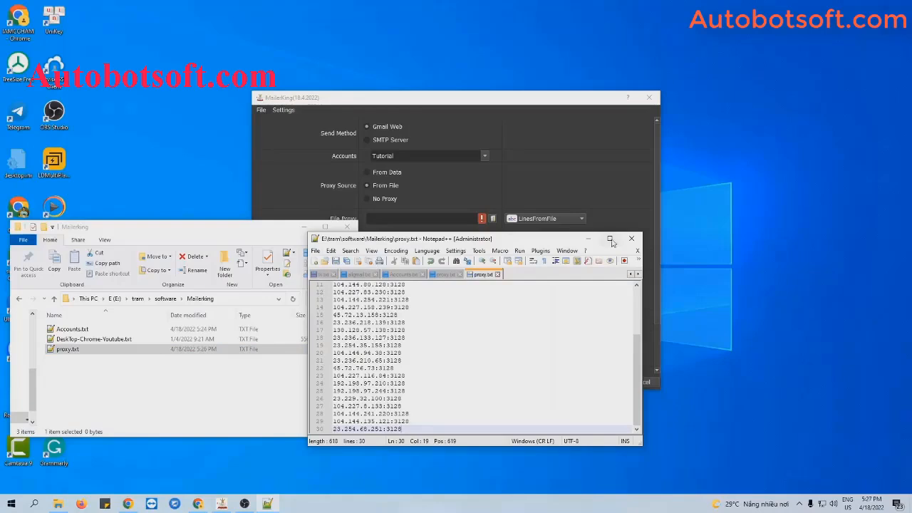
click(589, 240)
Step: Set the File Proxy to E:/tram/software/Mailerking/proxy.txt
click(323, 226)
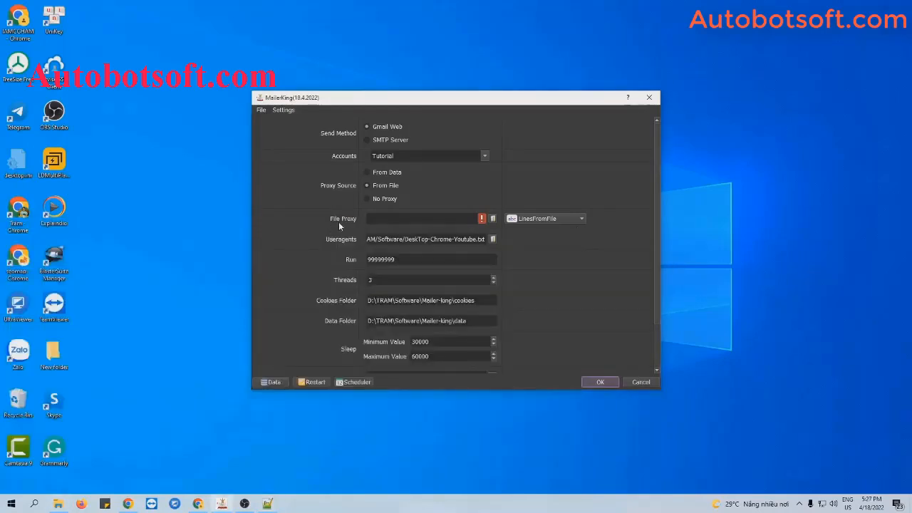
click(492, 218)
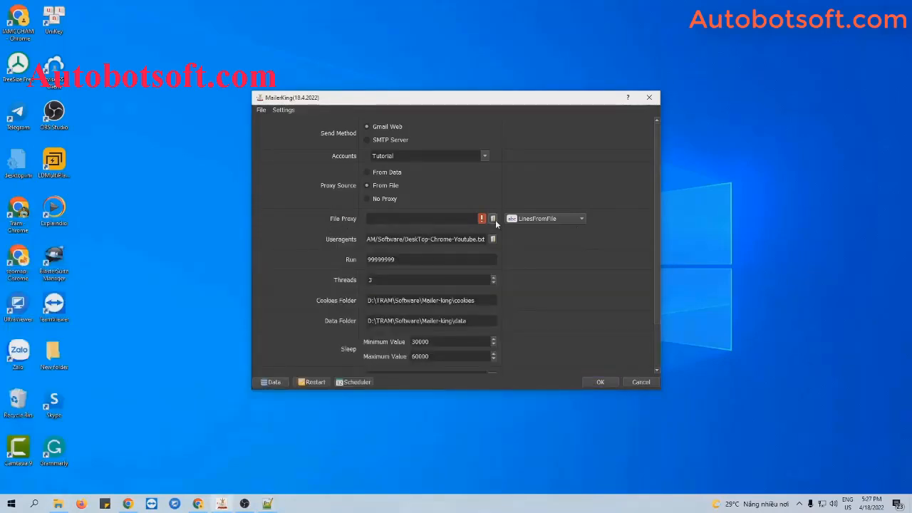
click(406, 196)
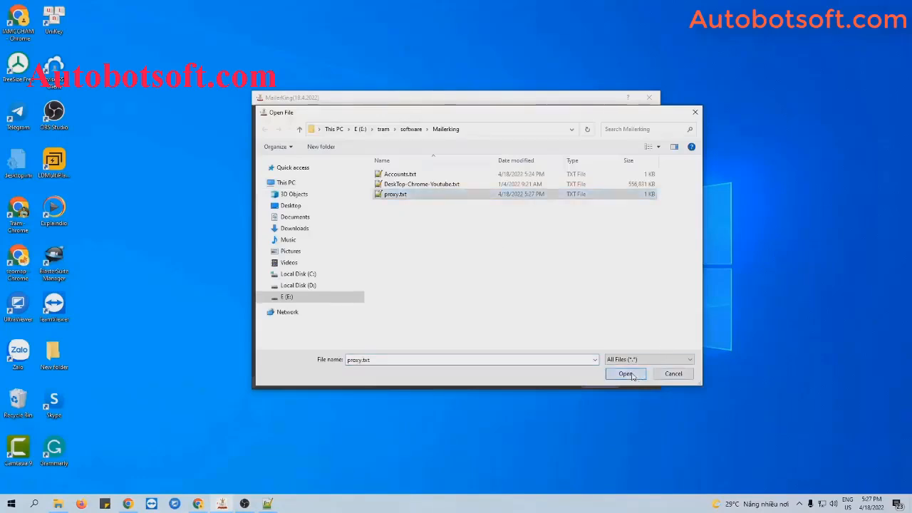
click(639, 374)
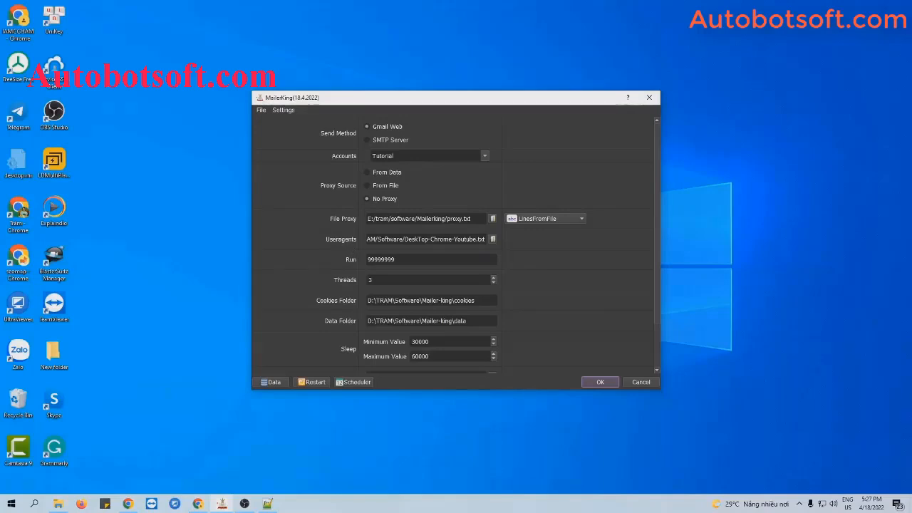
Step: Choose DeskTop-Chrome-Youtube.txt as the Useragents file and put the file browser away
click(57, 503)
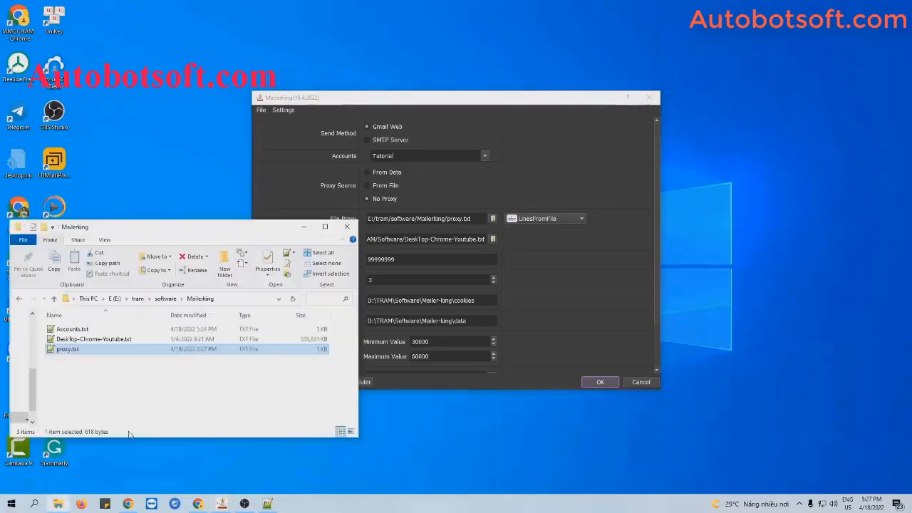
click(492, 241)
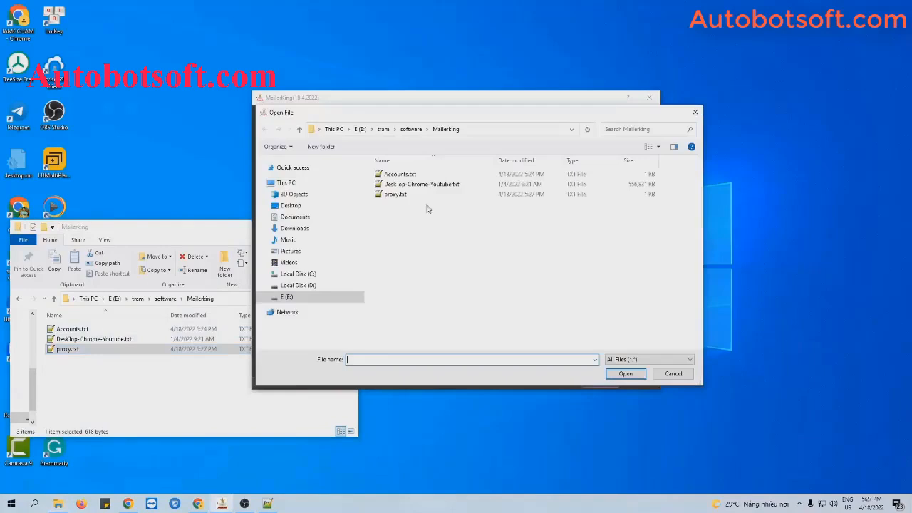
click(625, 374)
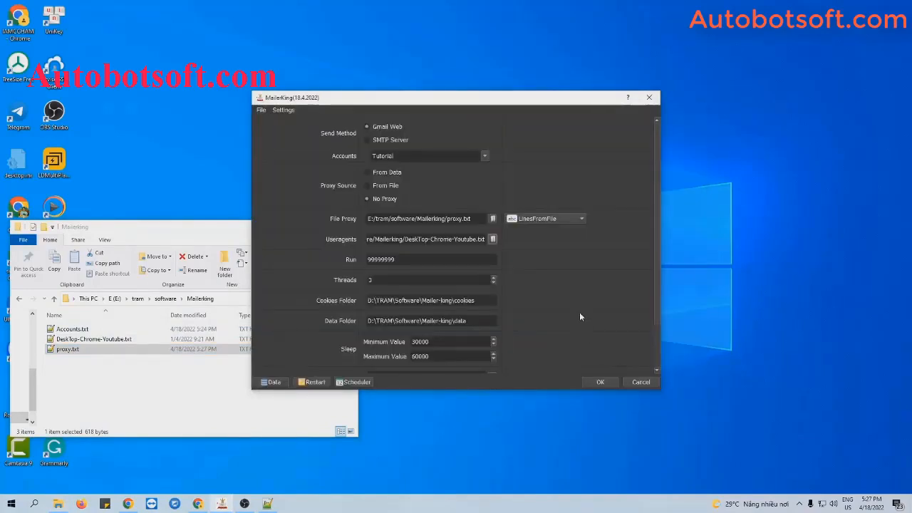
click(241, 235)
click(299, 227)
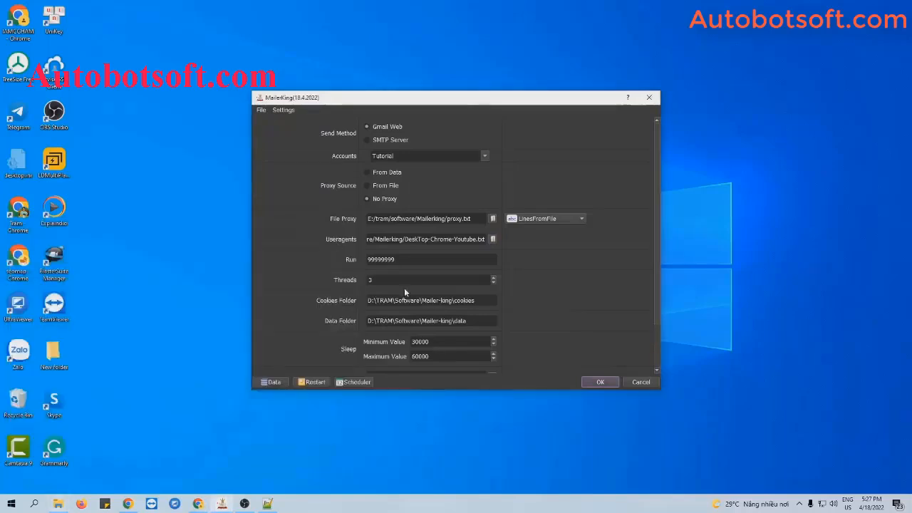
click(410, 260)
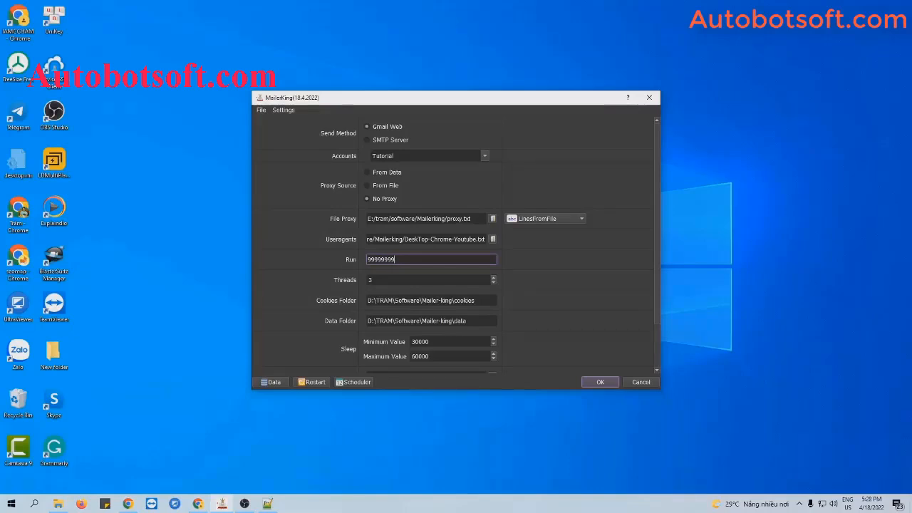
Step: Replace the Run value 99999999 with 1000, leaving Threads at 3
key(ctrl+a)
text(10)
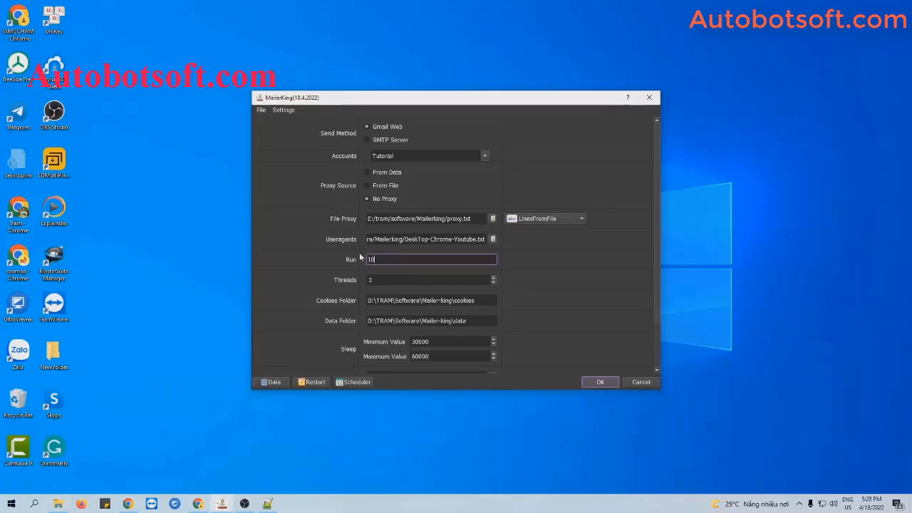
text(00)
click(395, 278)
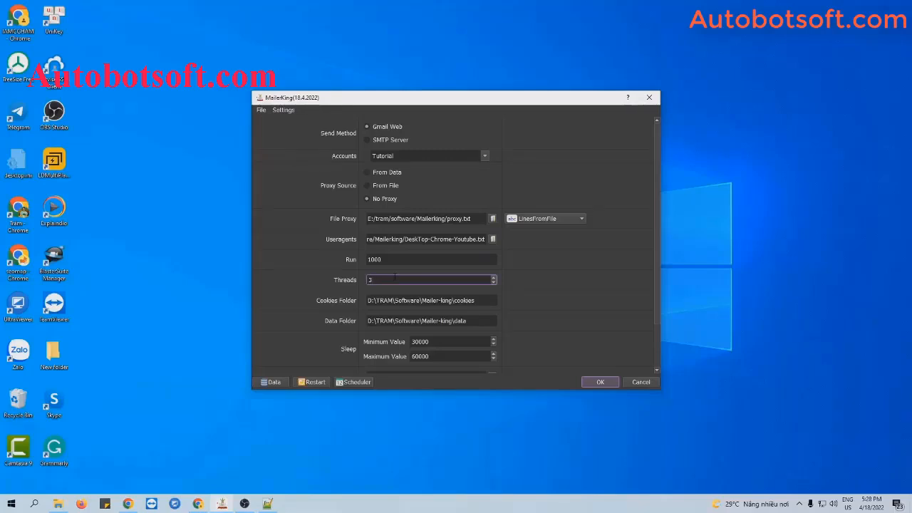
scroll(561, 283, down, 1)
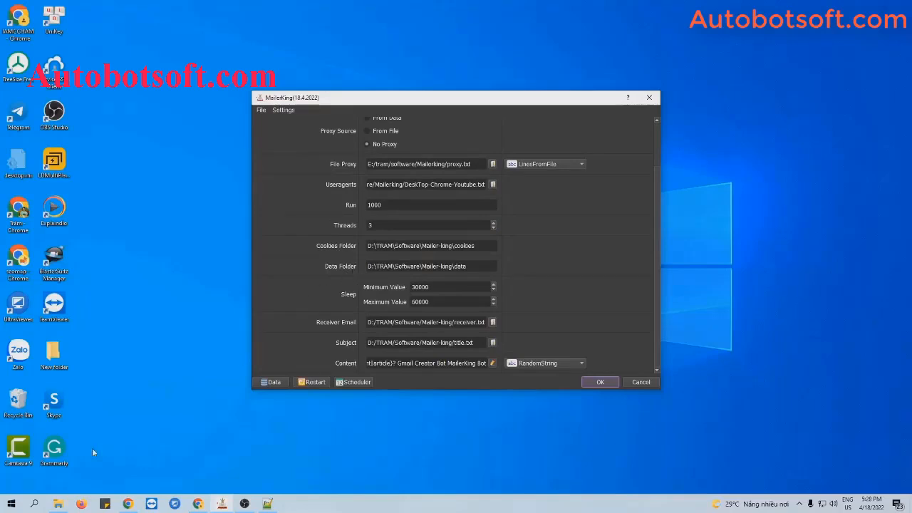
click(58, 504)
Step: Create a cookies folder in Mailerking and set Cookies Folder to E:\tram\software\Mailerking\cookies
right_click(93, 369)
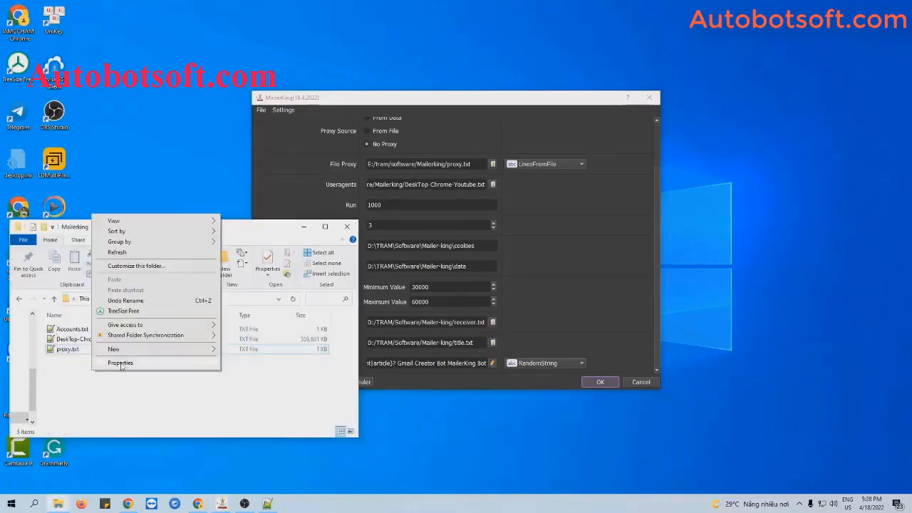
mouse_move(114, 348)
click(242, 292)
text(coo)
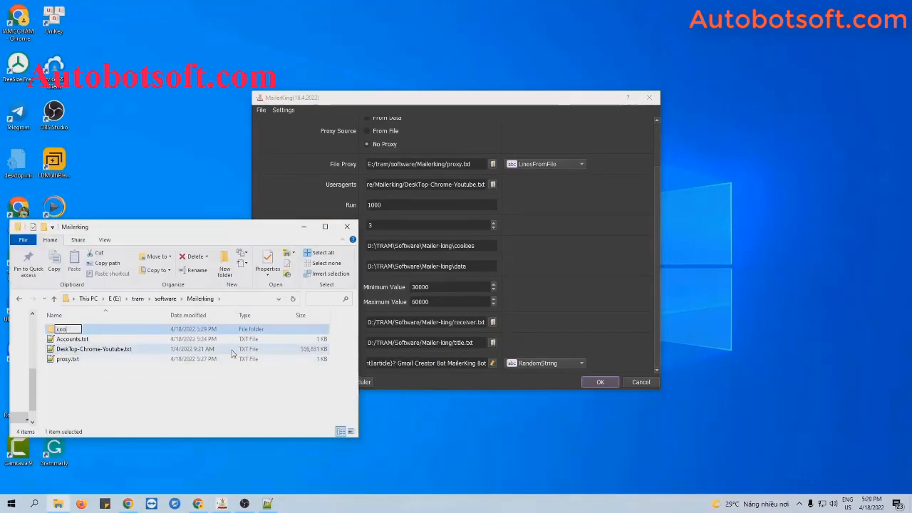
text(kies)
key(Return)
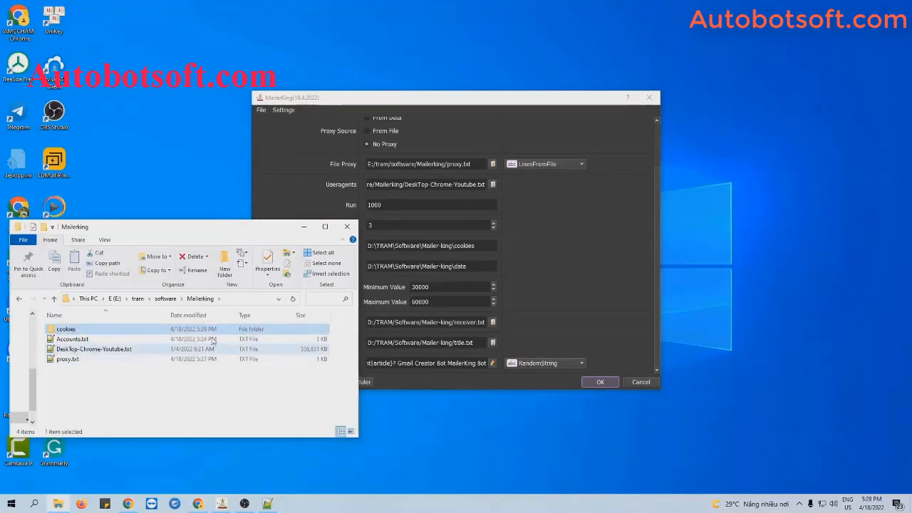
double_click(158, 332)
click(256, 298)
key(ctrl+c)
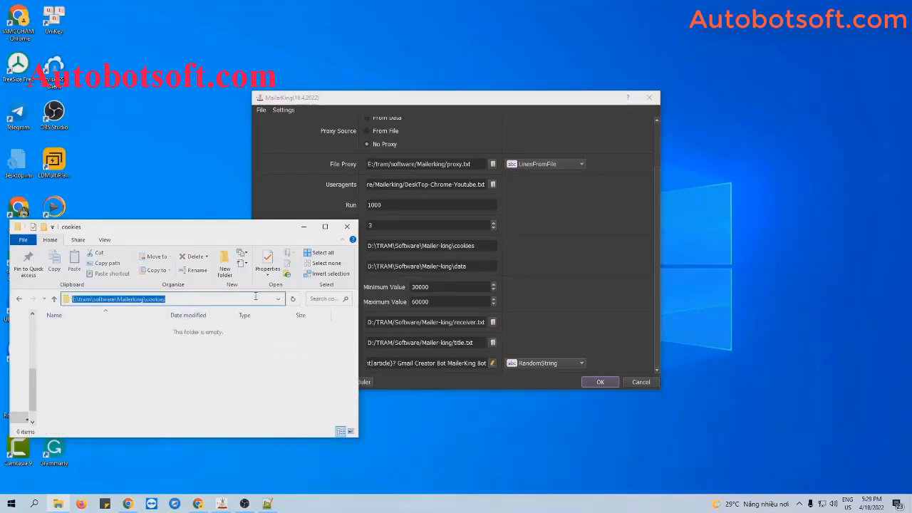
triple_click(486, 247)
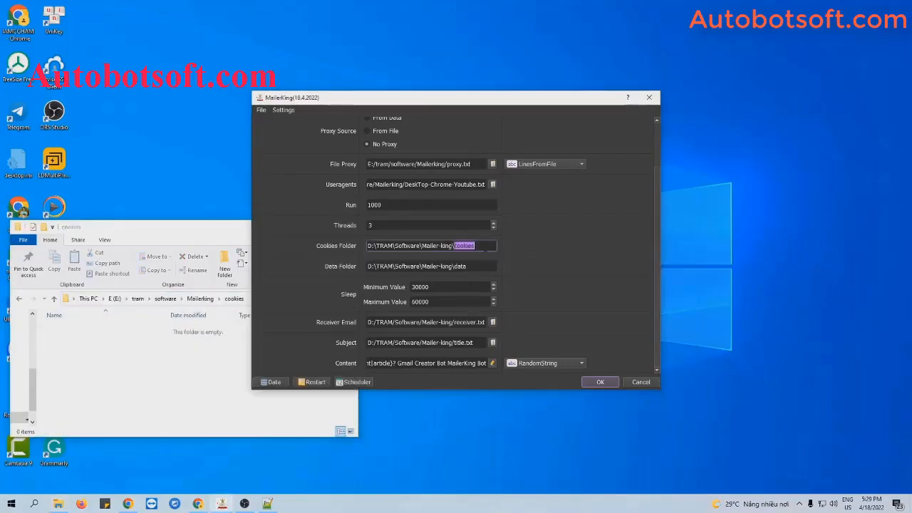
key(ctrl+v)
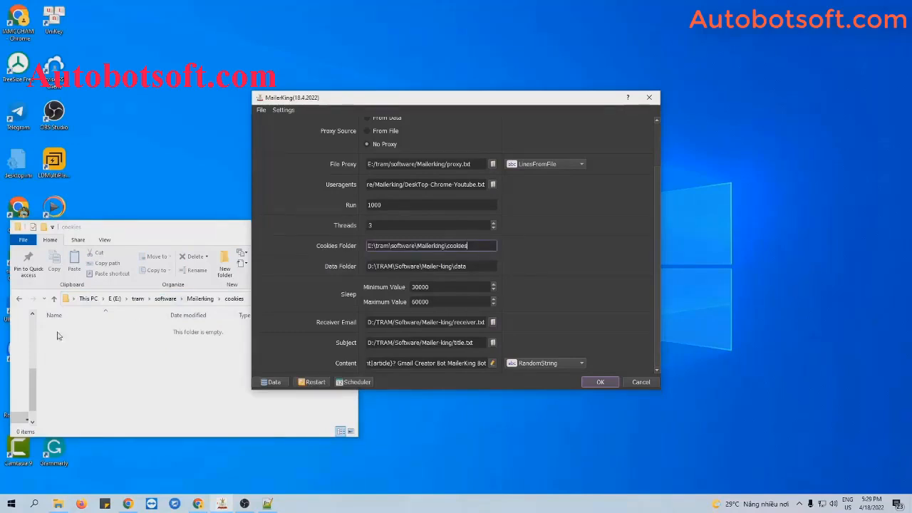
Step: Return to the Mailerking folder and start another new folder there
click(23, 305)
click(22, 302)
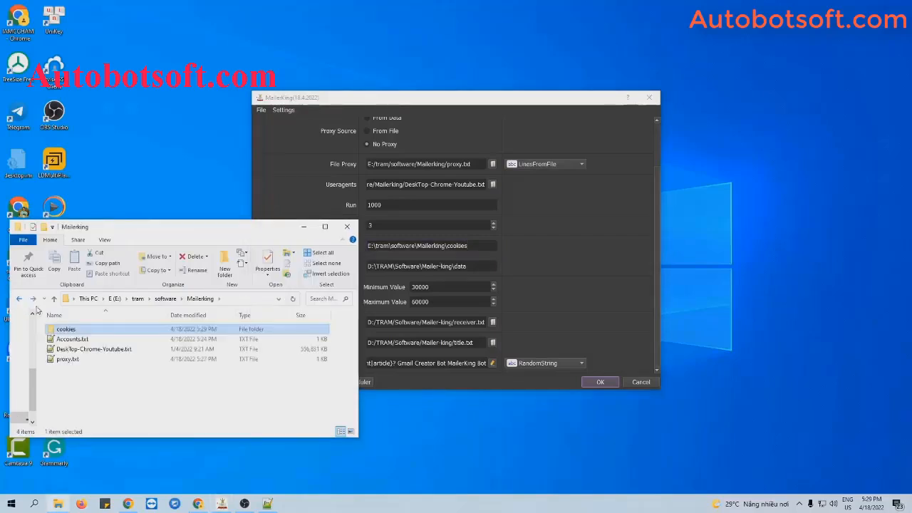
right_click(127, 387)
mouse_move(150, 364)
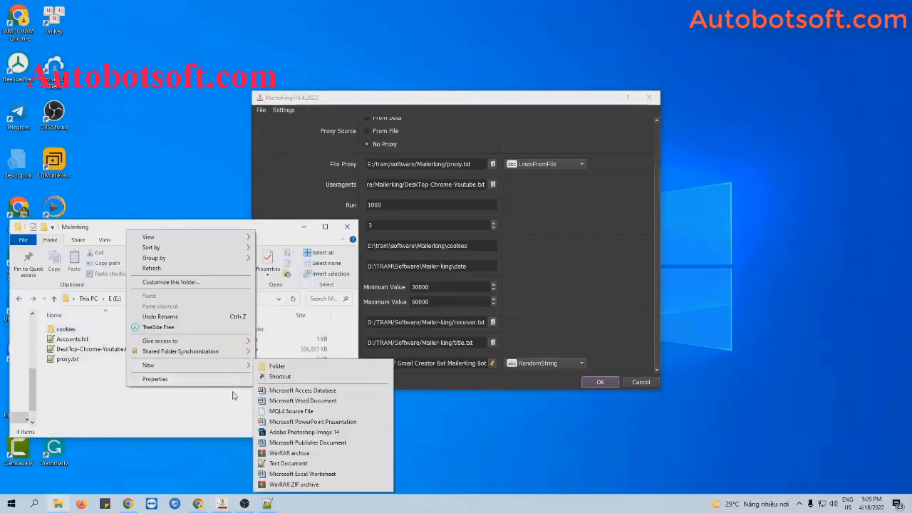
click(281, 366)
Step: Name the new folder data and set Data Folder to E:\tram\software\Mailerking\data
text(dataa)
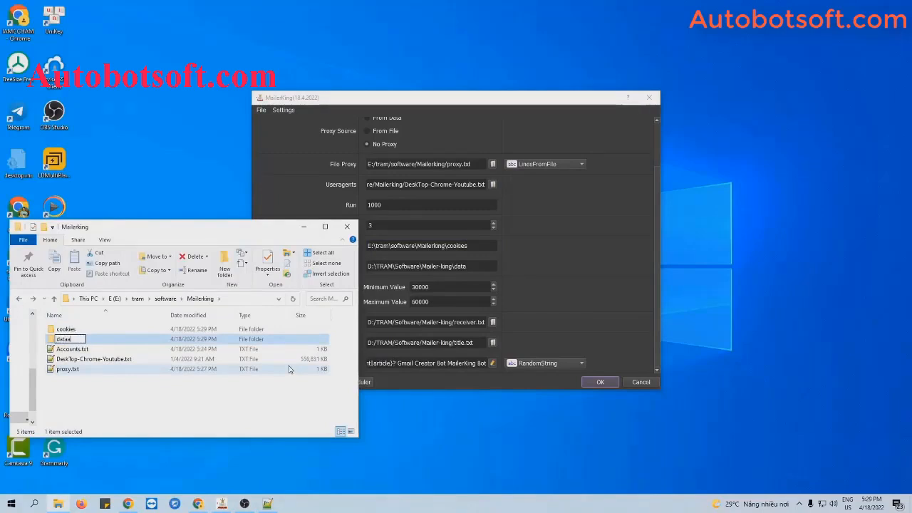
key(BackSpace)
key(Return)
double_click(80, 339)
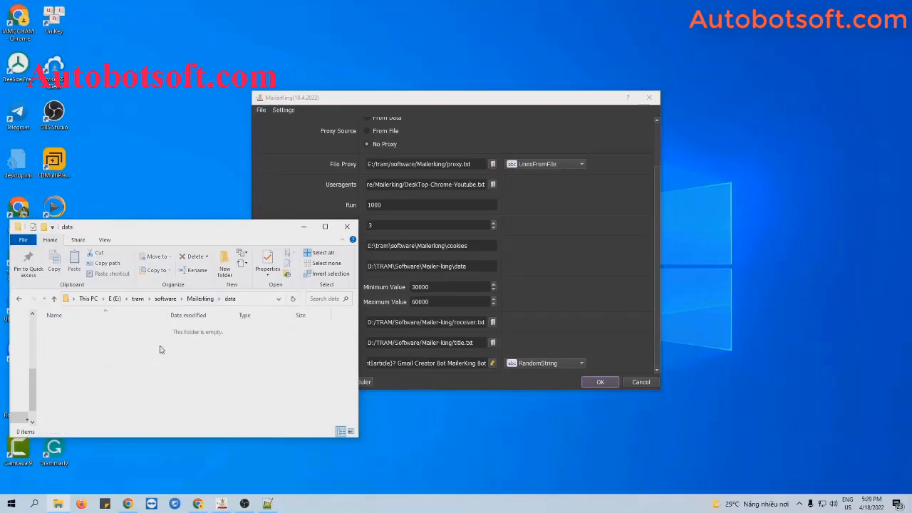
click(252, 300)
key(ctrl+c)
click(304, 227)
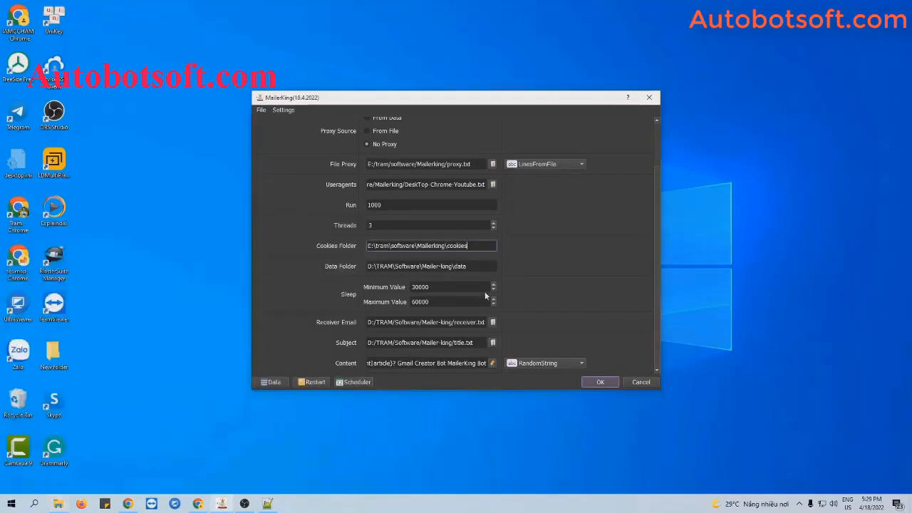
triple_click(474, 265)
key(ctrl+v)
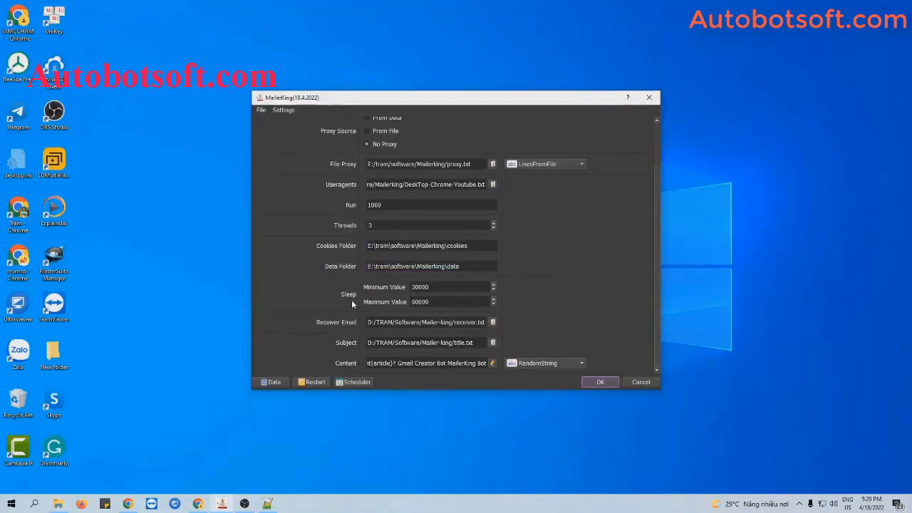
Step: Set the Sleep range to a minimum of 3000 and a maximum of 5000
click(445, 290)
click(450, 301)
drag(448, 288, 395, 287)
text(3000)
key(Tab)
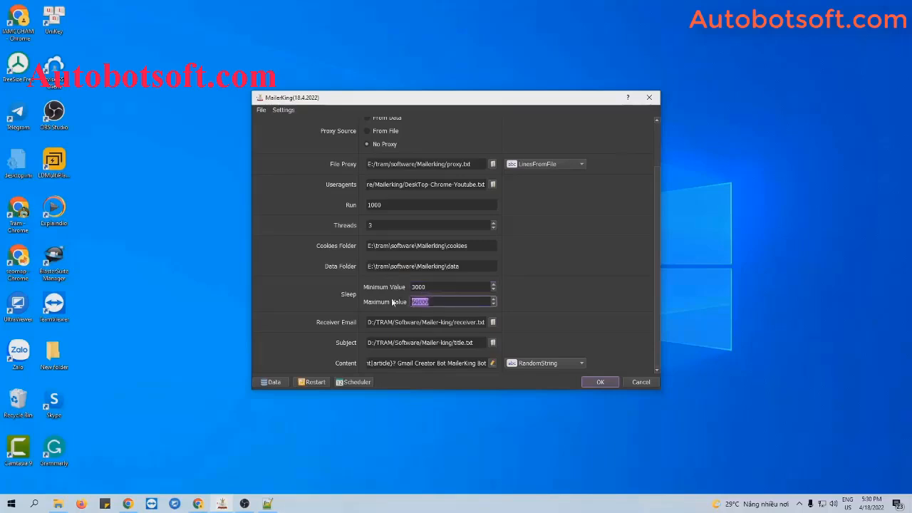
text(500)
click(542, 289)
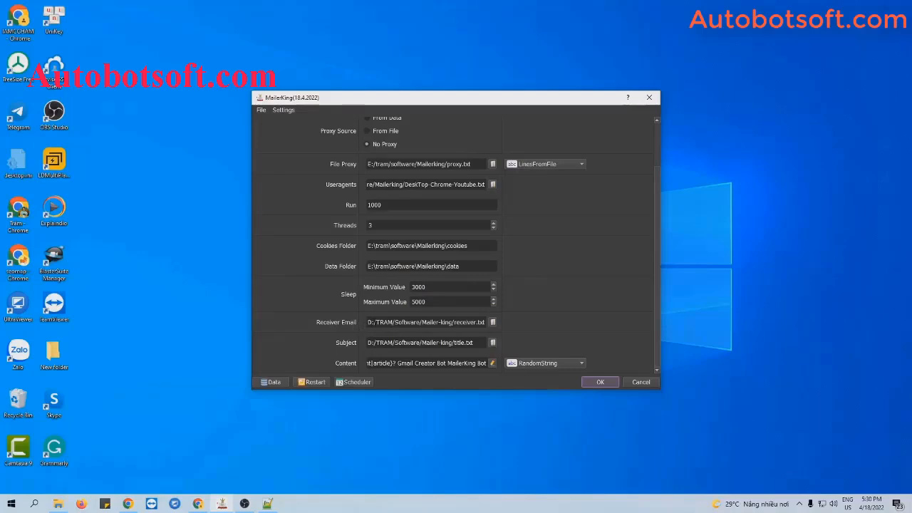
Step: Create receiver.txt in the Mailerking folder containing three recipient Gmail addresses, and save it
click(59, 503)
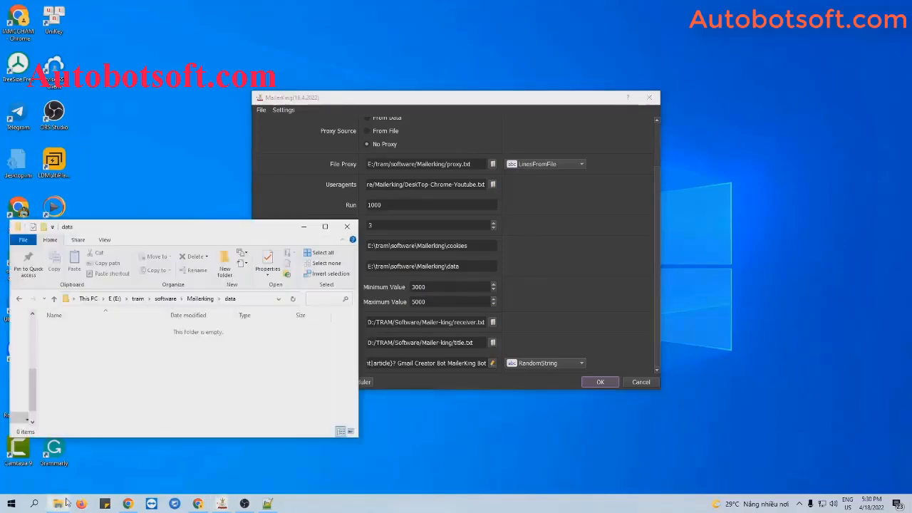
click(19, 298)
right_click(96, 378)
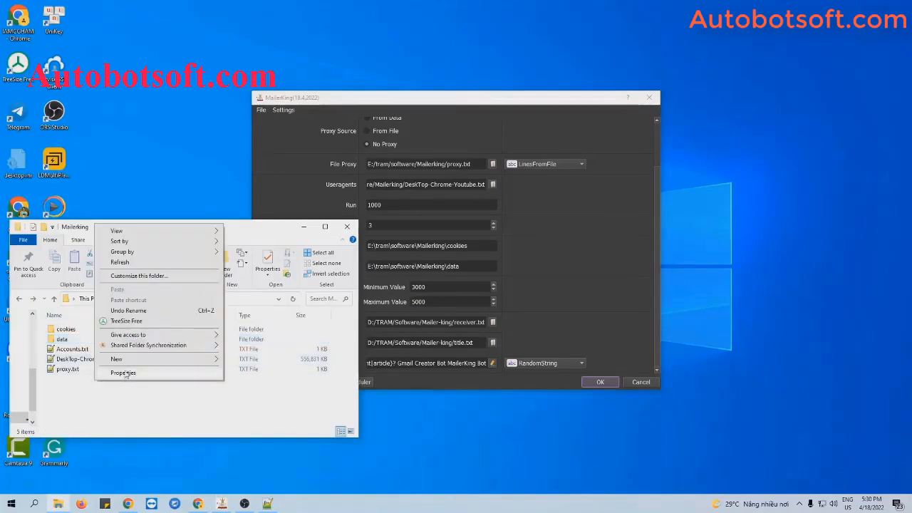
mouse_move(118, 358)
click(263, 456)
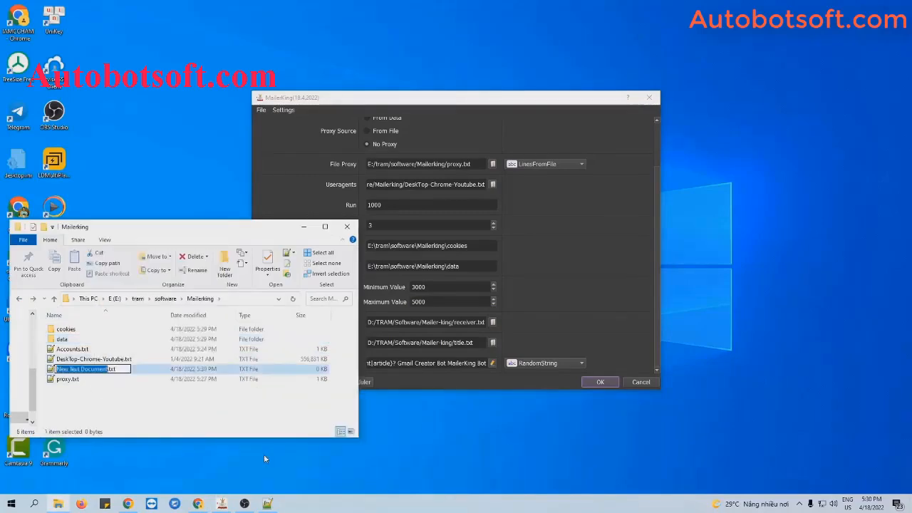
text(rec)
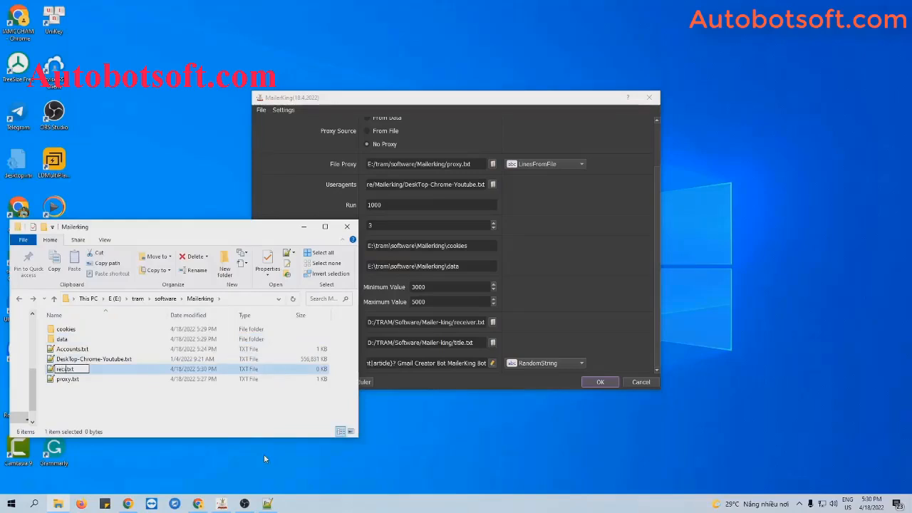
text(eiver)
key(Return)
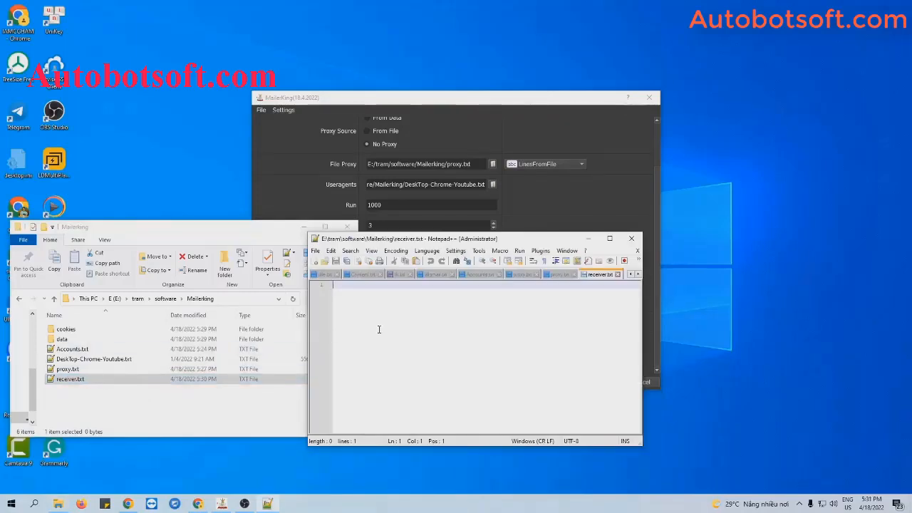
key(ctrl+v)
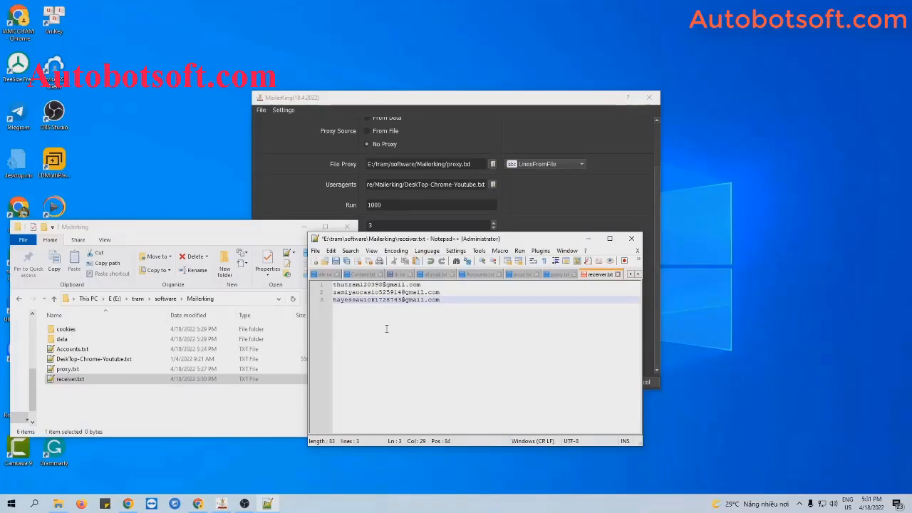
click(337, 262)
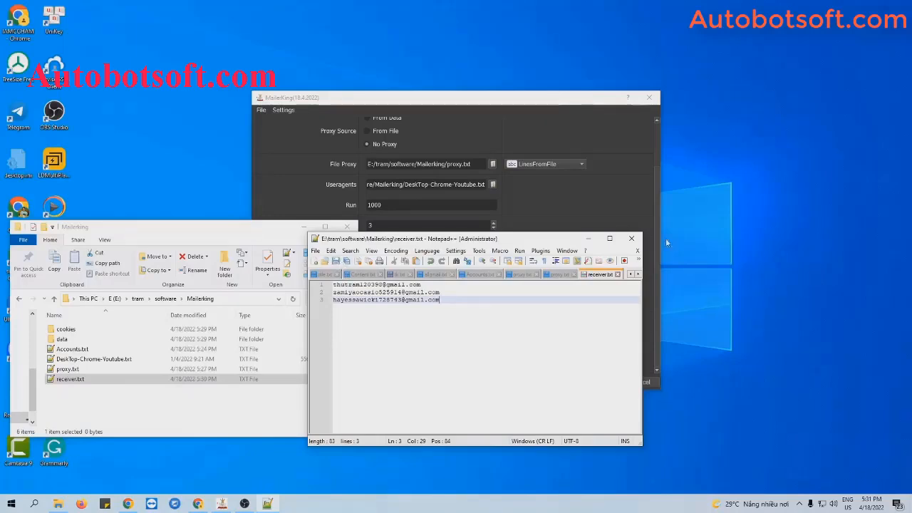
click(588, 238)
Step: Set Receiver Email to E:/tram/software/Mailerking/receiver.txt
click(303, 227)
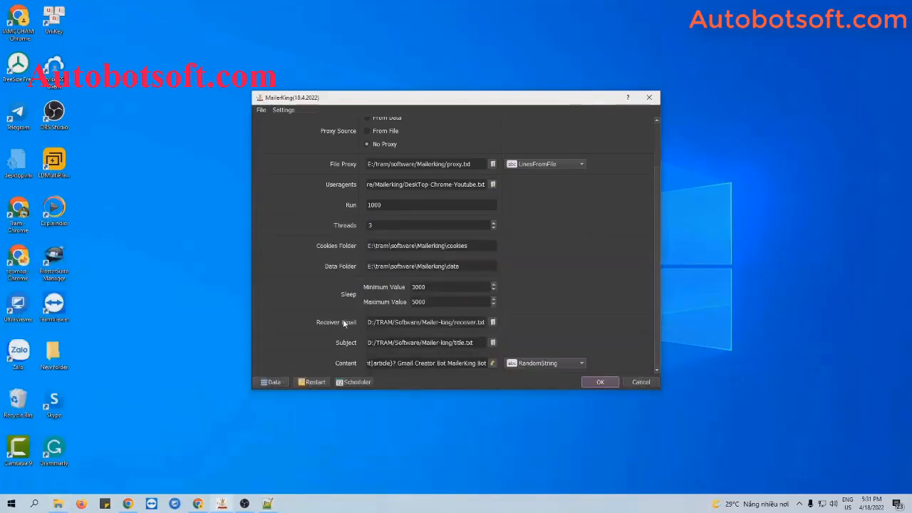
click(492, 321)
click(400, 224)
click(611, 371)
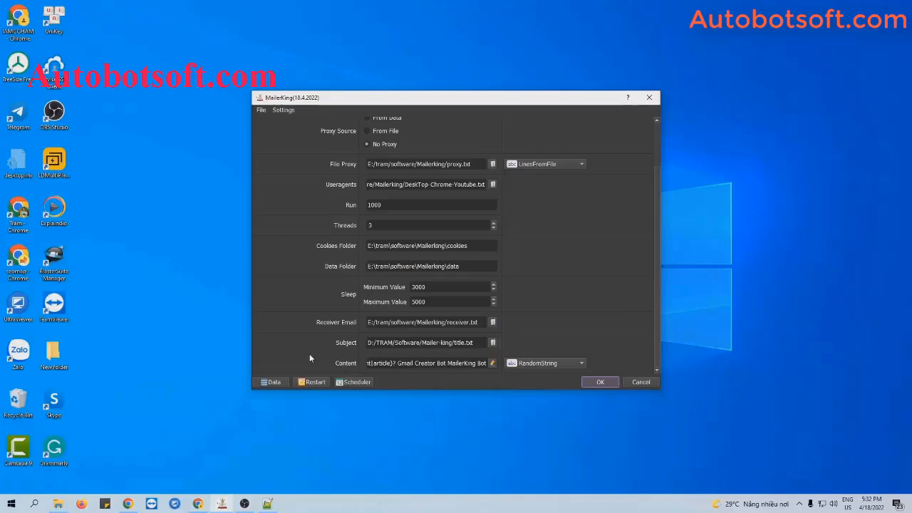
Step: Create a new text file named subject.txt in the Mailerking folder
click(60, 503)
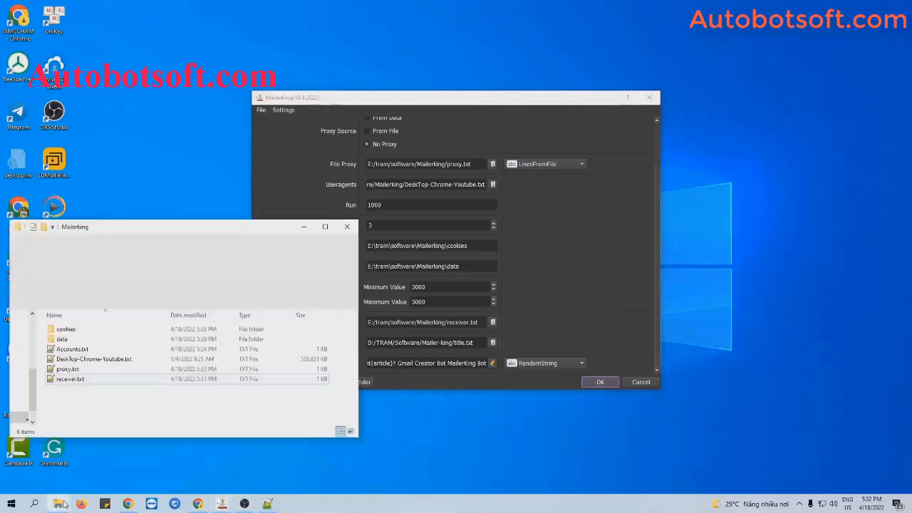
right_click(107, 394)
mouse_move(144, 376)
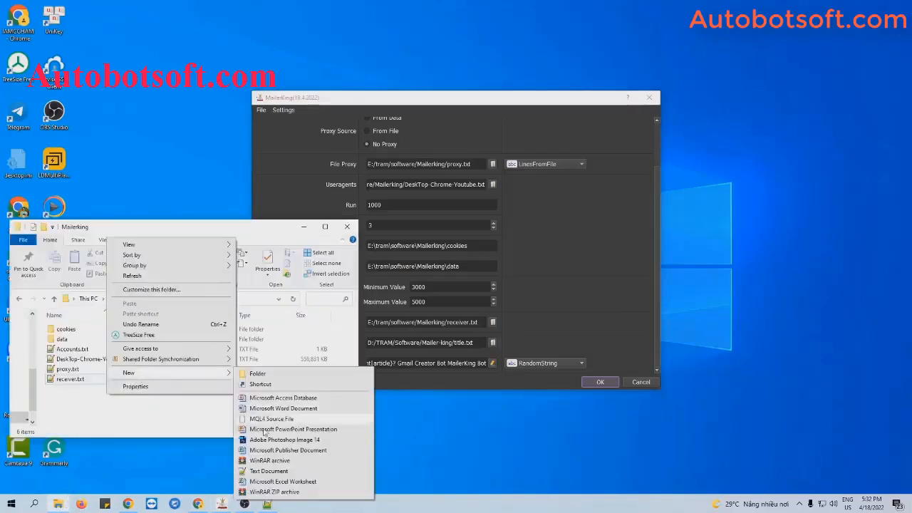
click(261, 470)
text(sub)
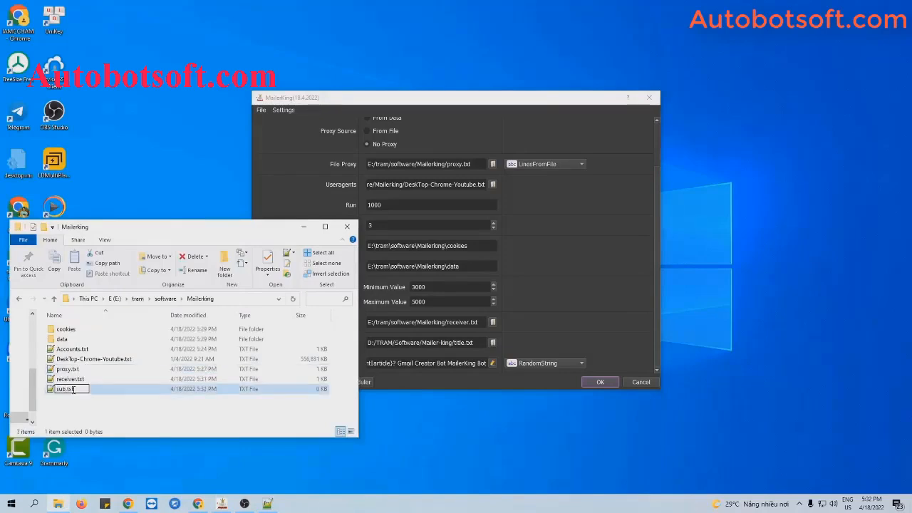
text(ject)
key(Return)
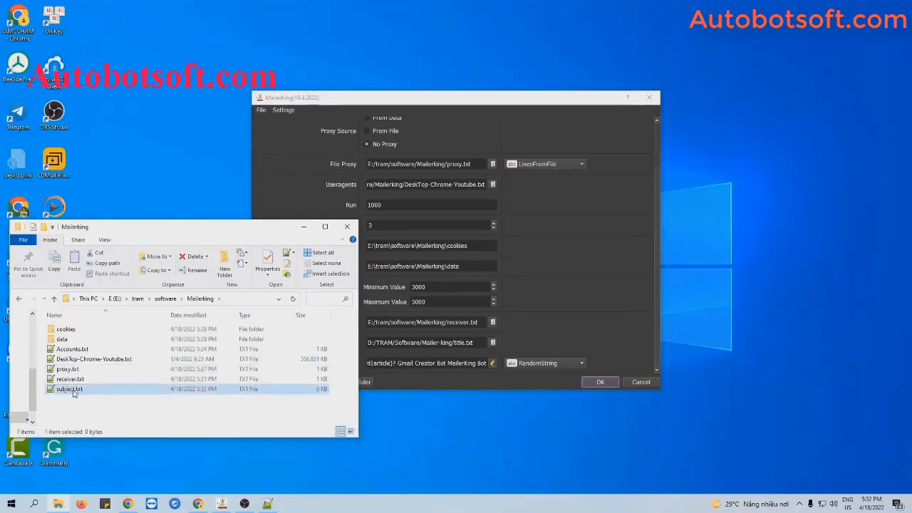
Step: Write {Hello|Hi|Hey} {How are you?|How is everything} into subject.txt and save it
double_click(70, 388)
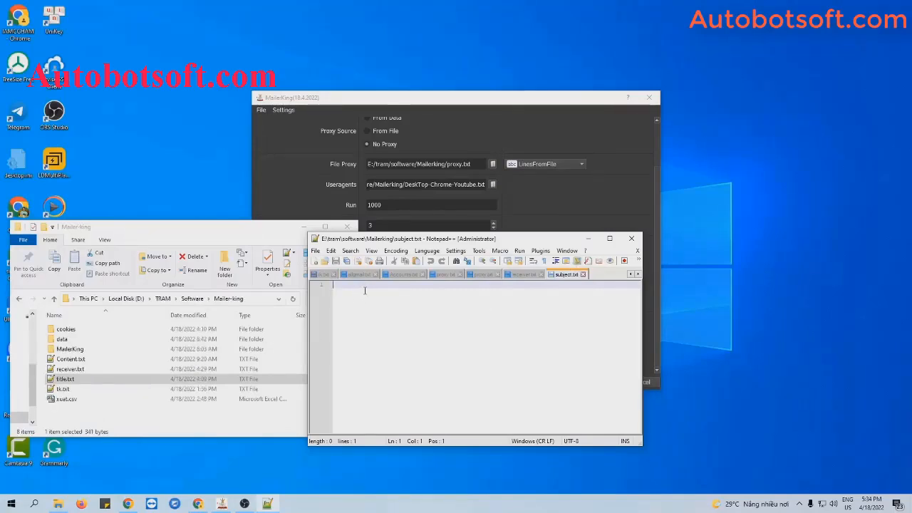
text({Hello|Hi|Hey} {How are you?|How is everything})
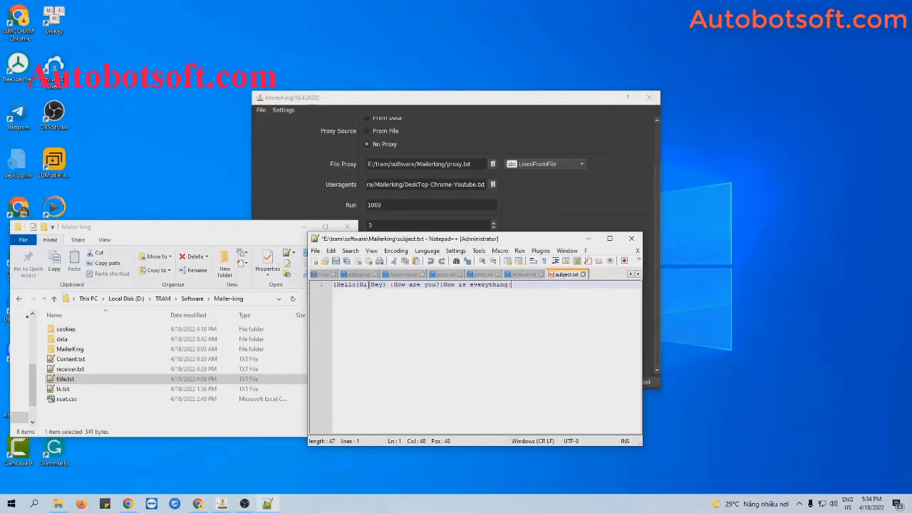
key(ctrl+s)
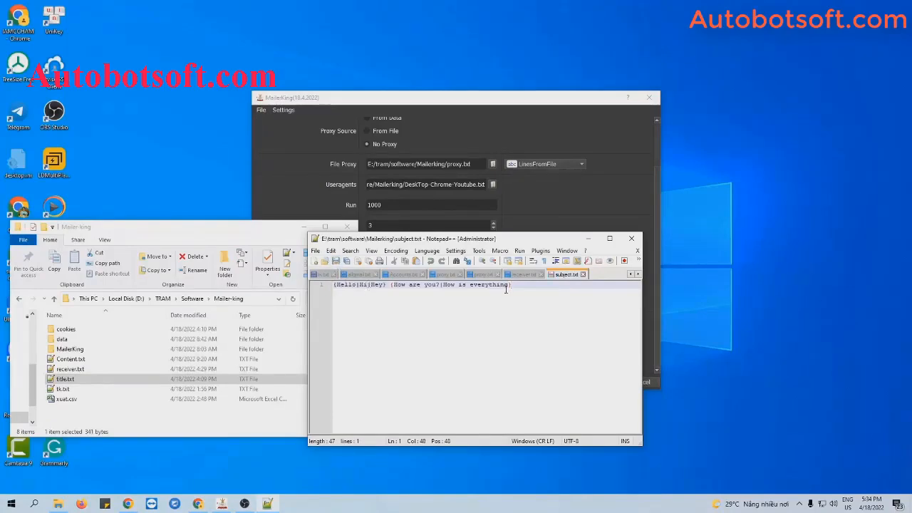
key(Return)
key(Return)
key(Return)
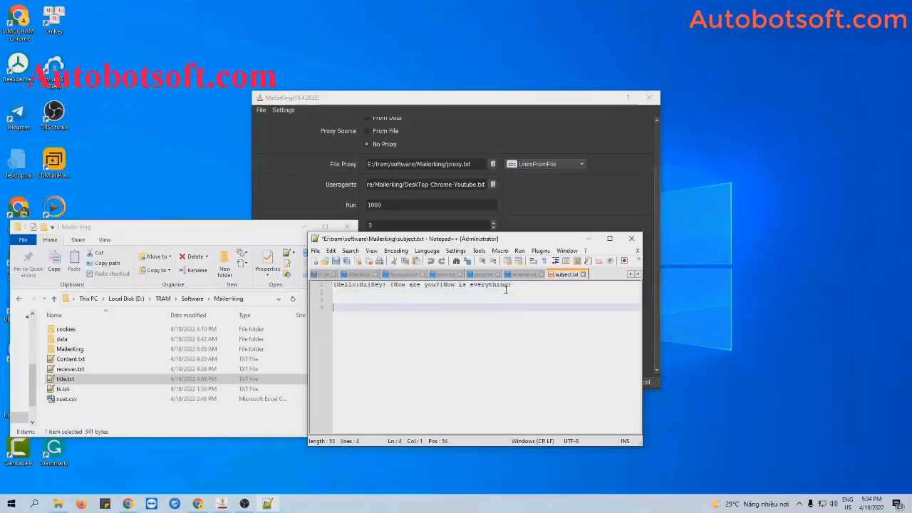
key(BackSpace)
key(BackSpace)
key(BackSpace)
key(ctrl+s)
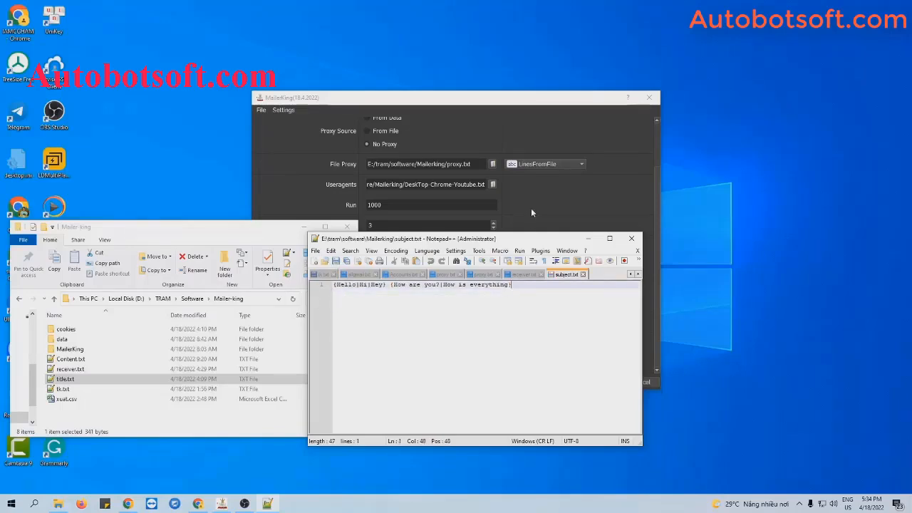
click(631, 238)
Step: Set the Subject setting to use subject.txt
click(347, 226)
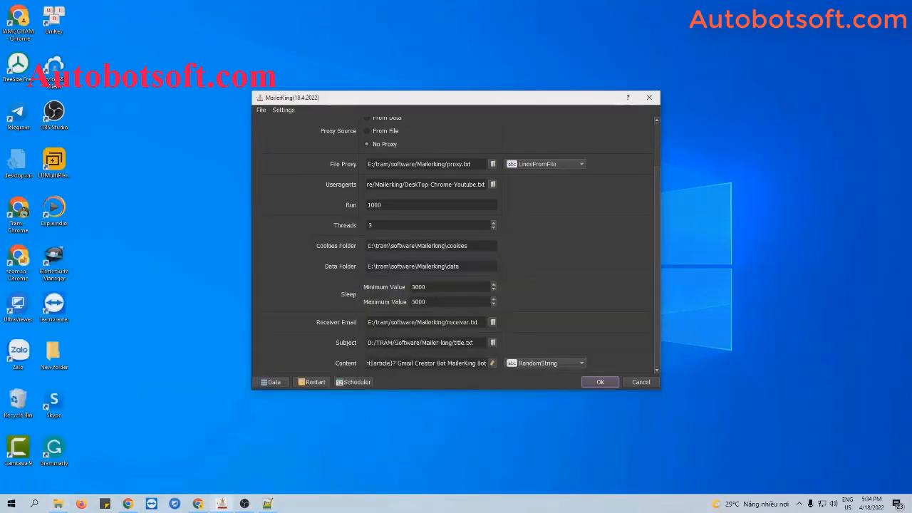
click(492, 342)
click(396, 233)
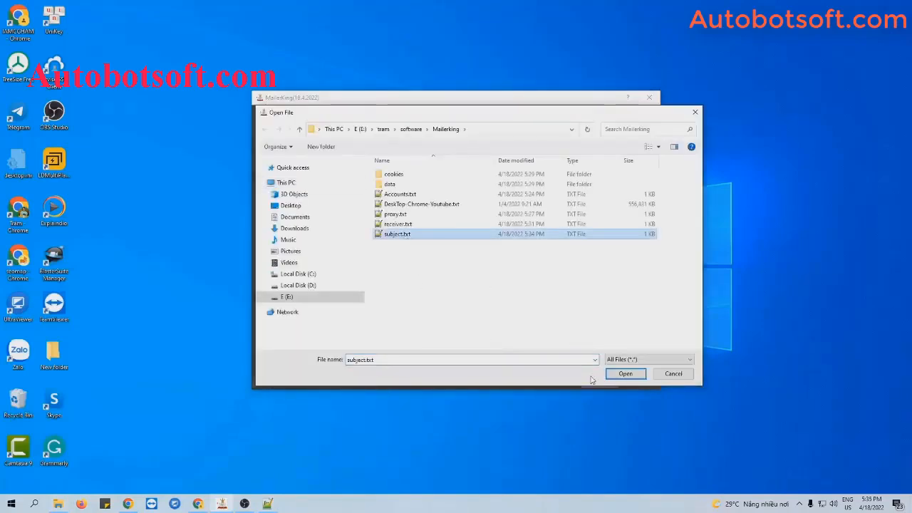
click(618, 376)
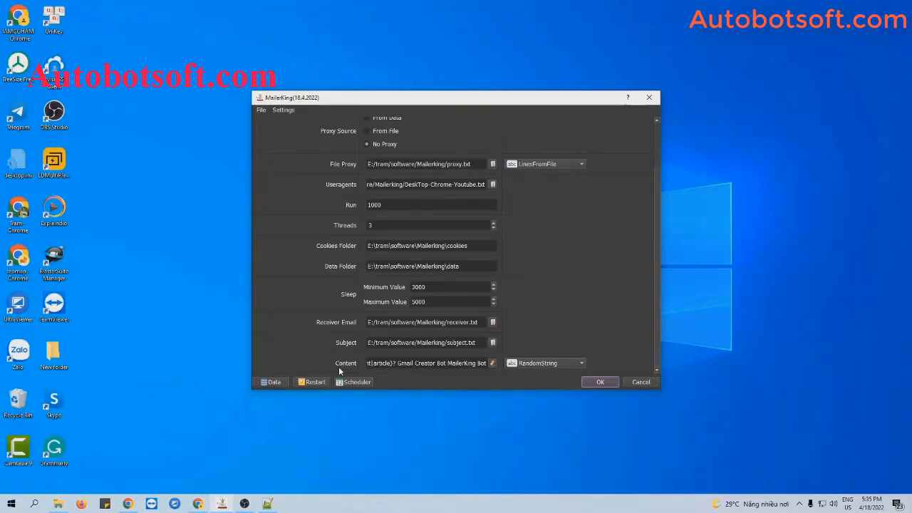
Step: Switch Content to LinesFromFile and create content.txt in the Mailerking folder
click(530, 364)
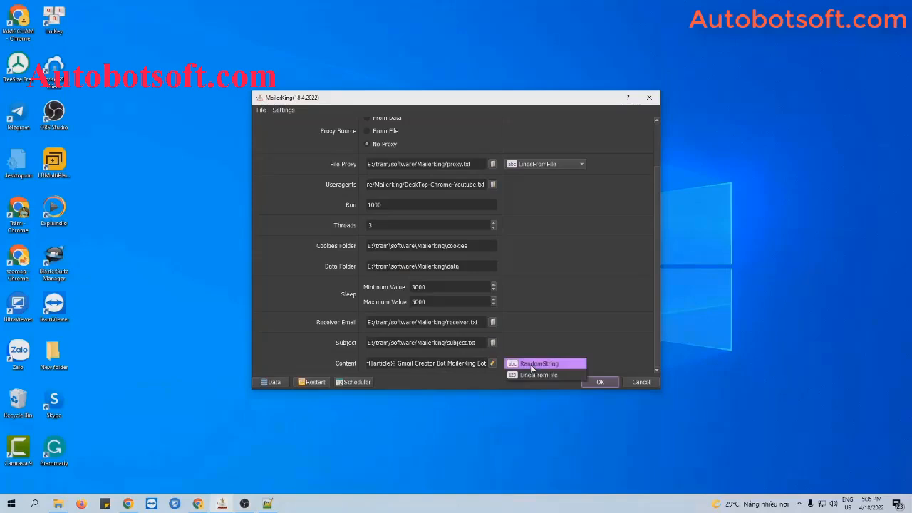
click(532, 375)
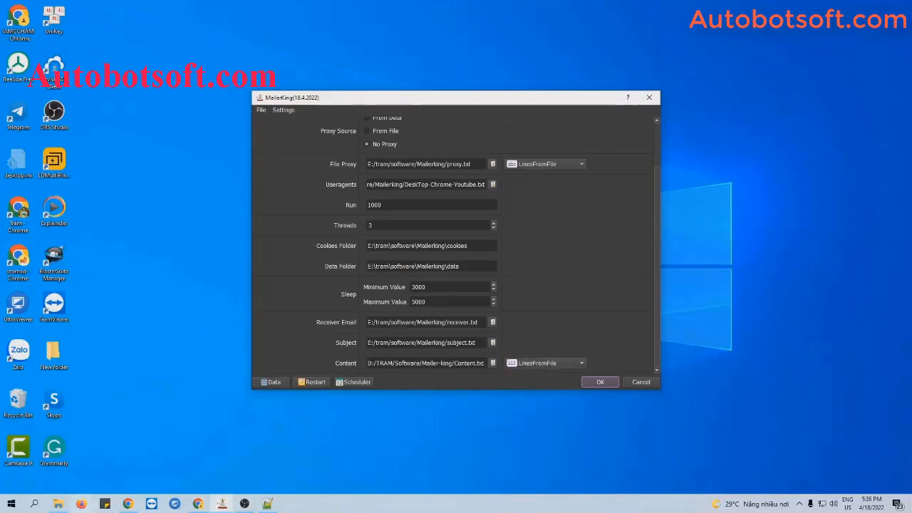
click(58, 504)
right_click(120, 404)
mouse_move(158, 387)
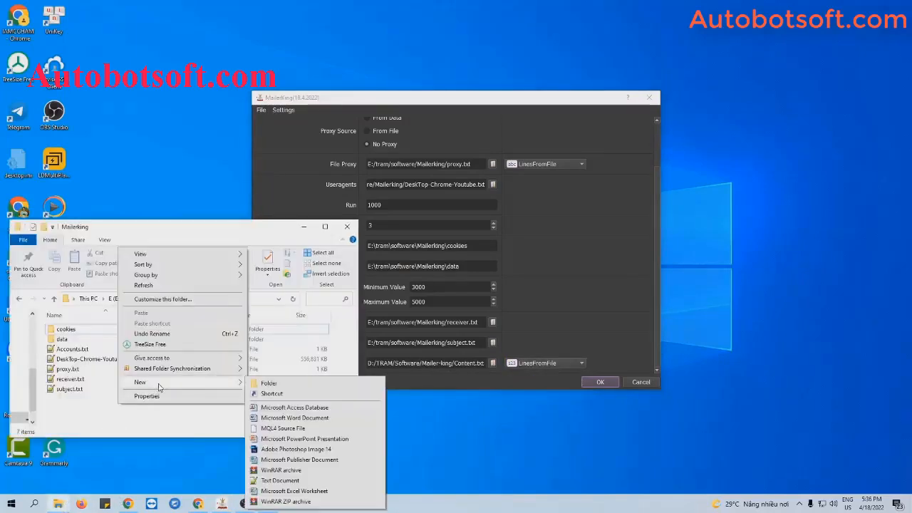
click(263, 487)
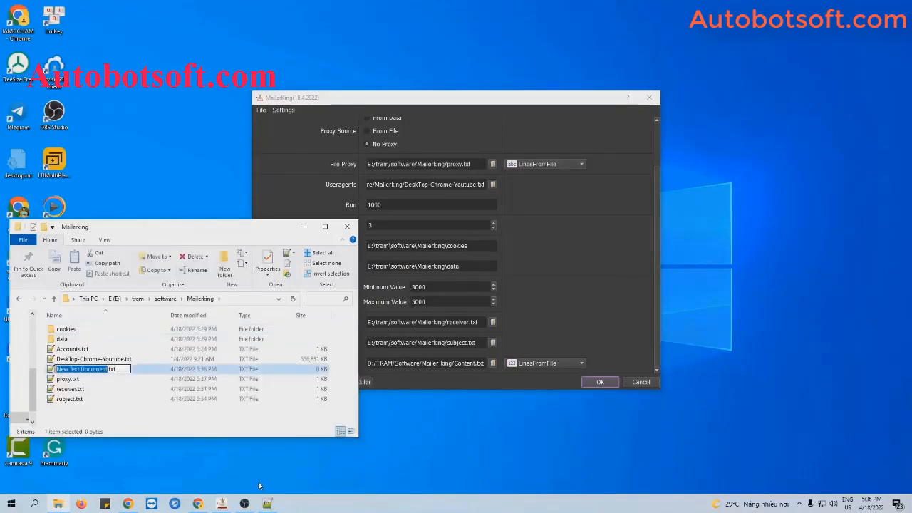
text(contecn)
key(BackSpace)
key(BackSpace)
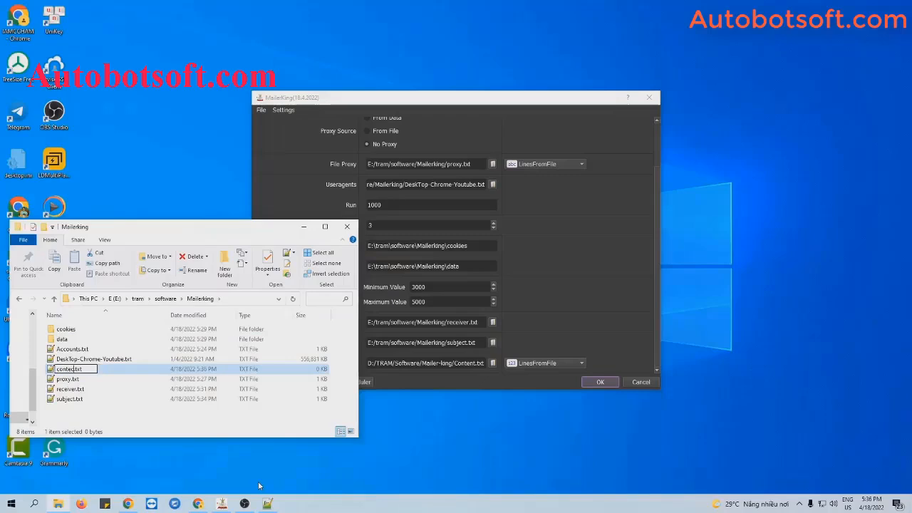
text(nt)
key(Return)
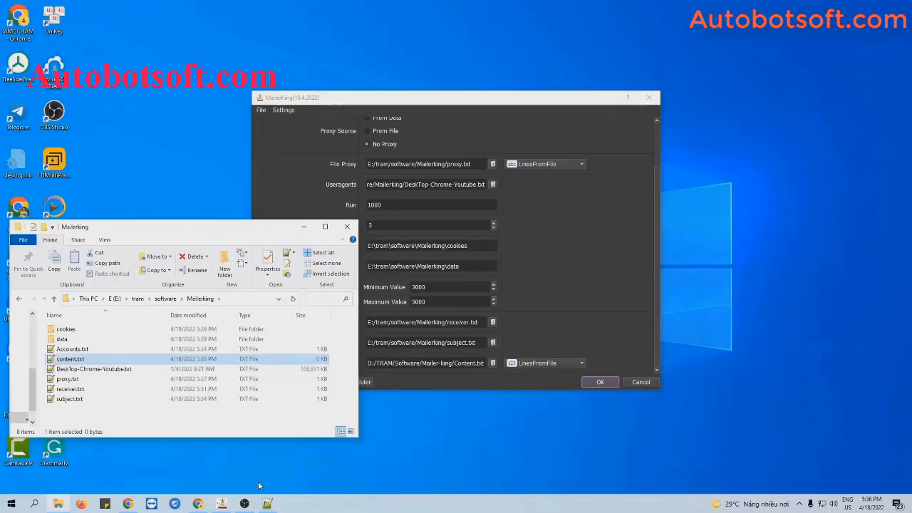
Step: Paste the message body spintax beginning {Hello|Hi|Howdy} into content.txt and save it
double_click(168, 359)
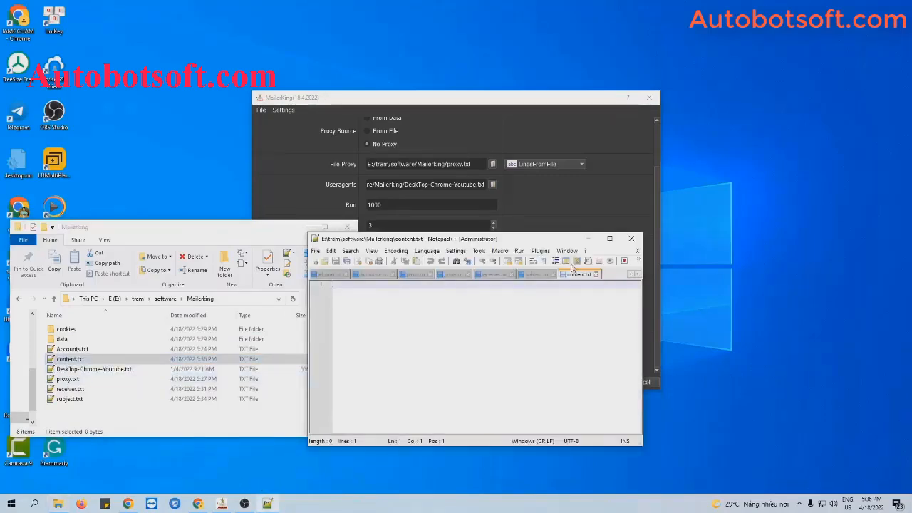
key(ctrl+v)
drag(460, 433, 354, 431)
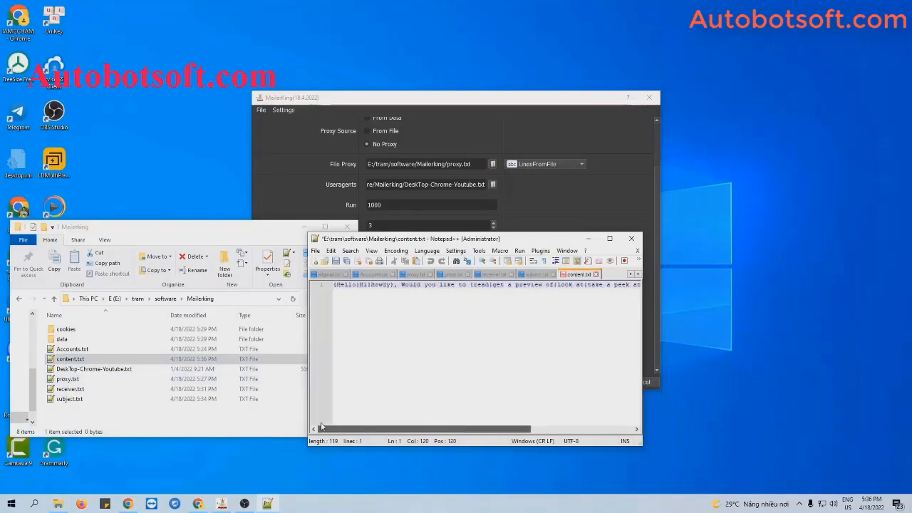
click(334, 261)
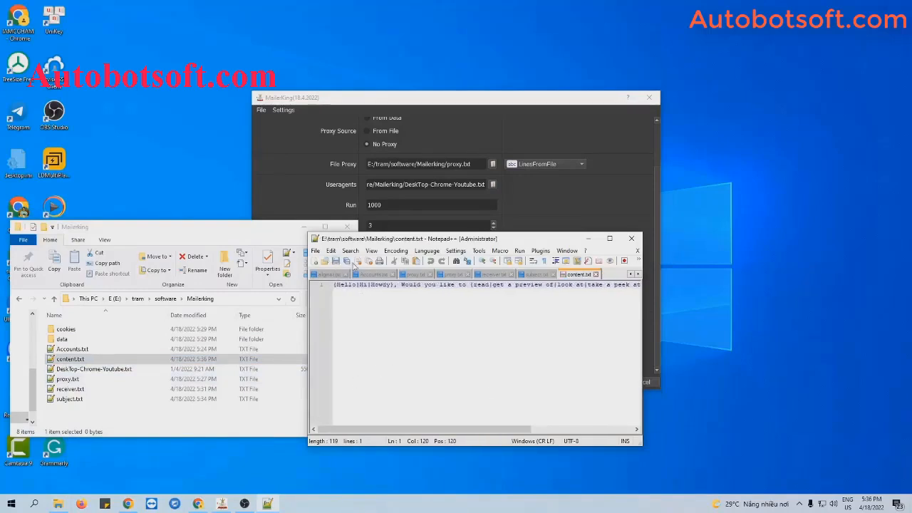
click(303, 227)
click(587, 239)
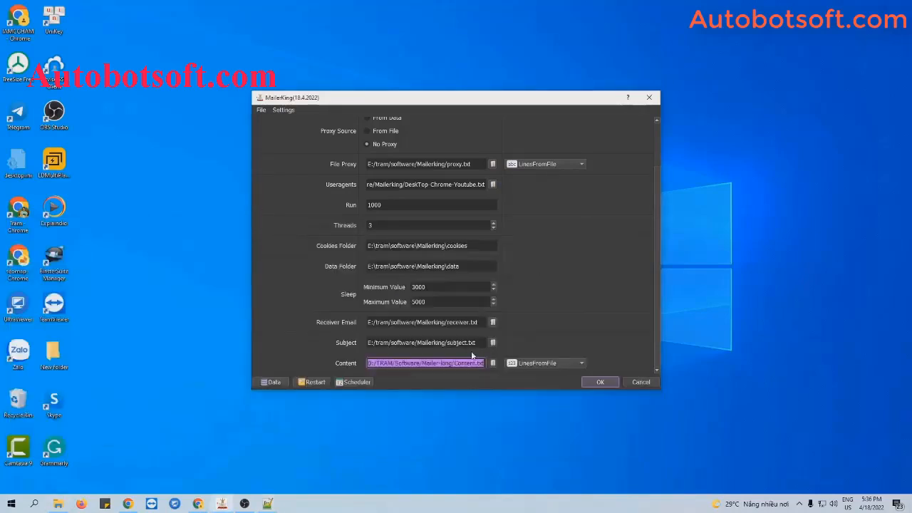
Step: Set the Content setting to use content.txt
click(516, 342)
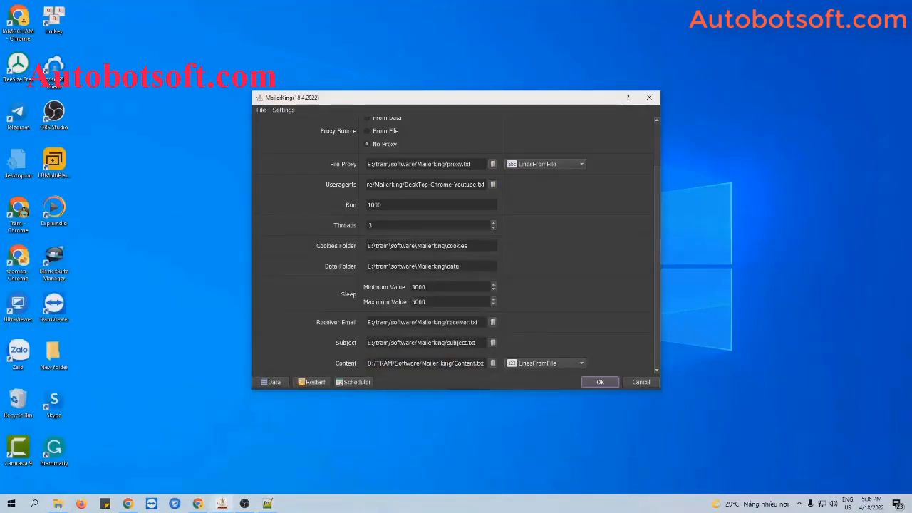
click(492, 364)
click(398, 204)
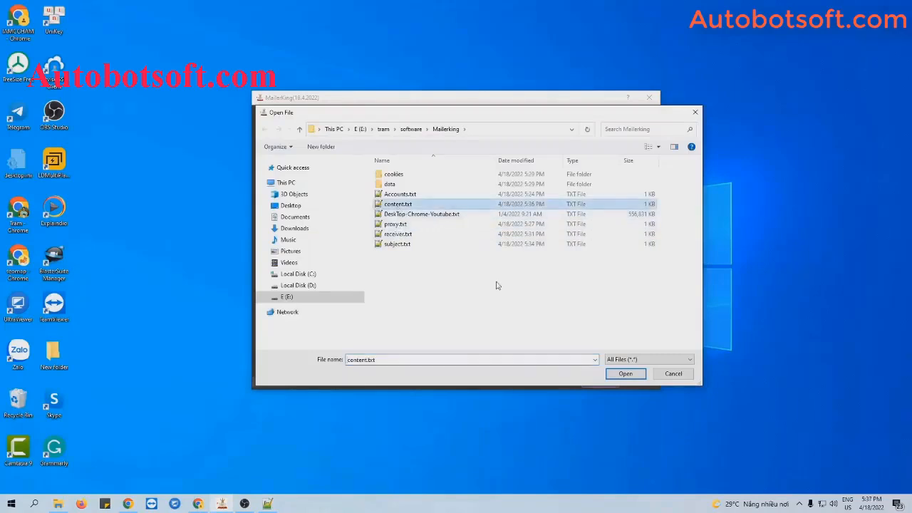
click(622, 373)
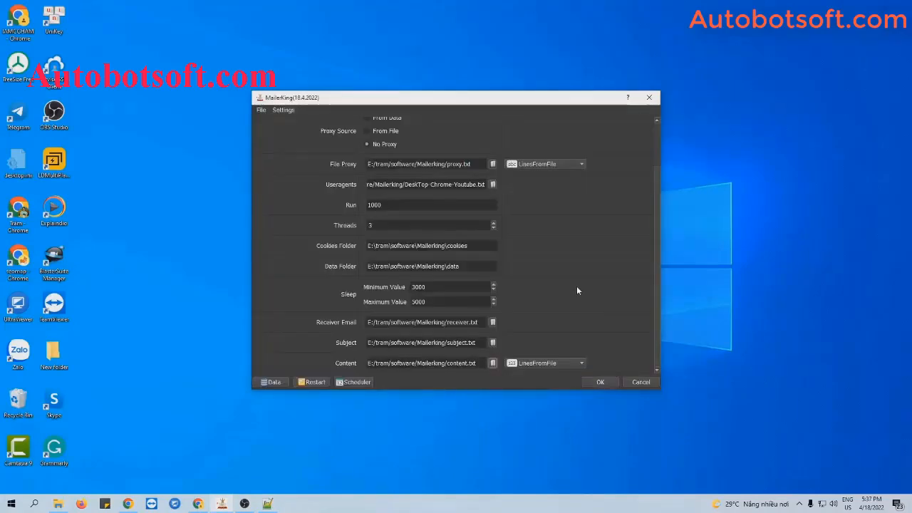
Step: Switch Content to RandomString and bring up its spintax line generator
click(550, 362)
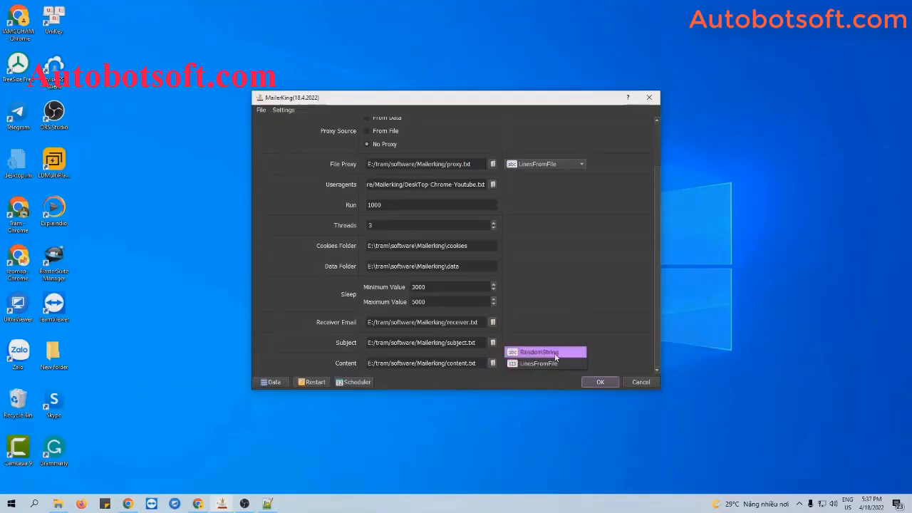
click(555, 354)
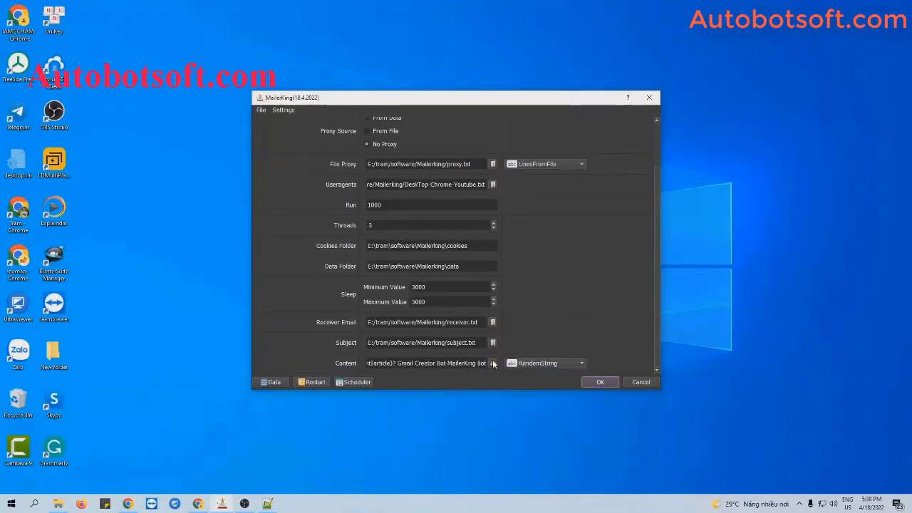
click(492, 364)
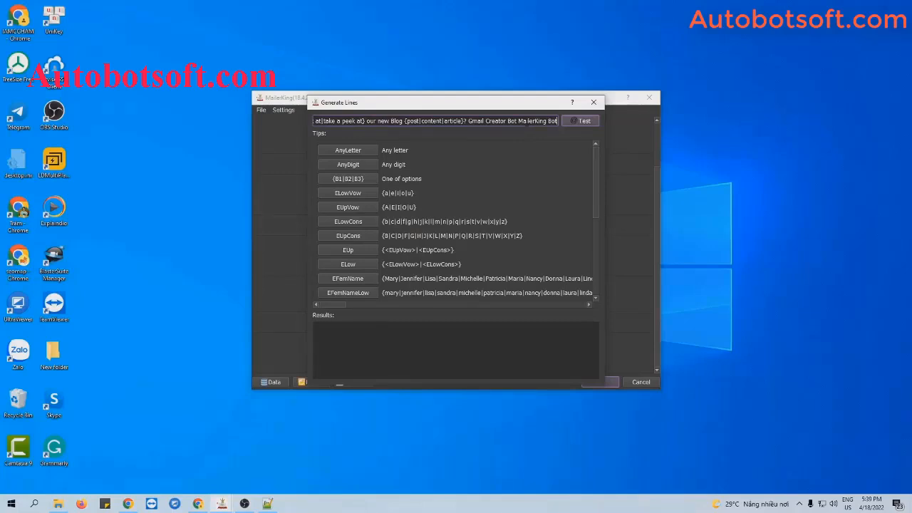
Step: Add 'Gmail Creator' and 'Mailerking' lines to content.txt and copy all three lines
click(268, 503)
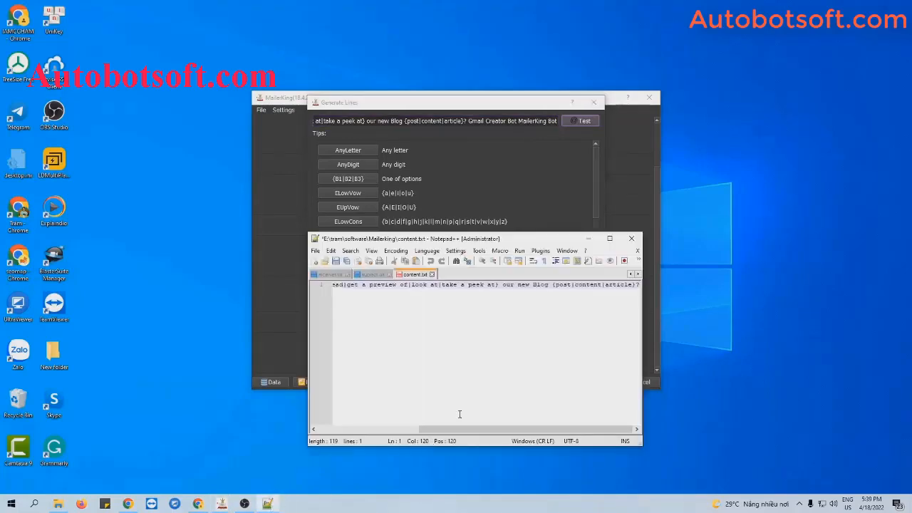
key(Return)
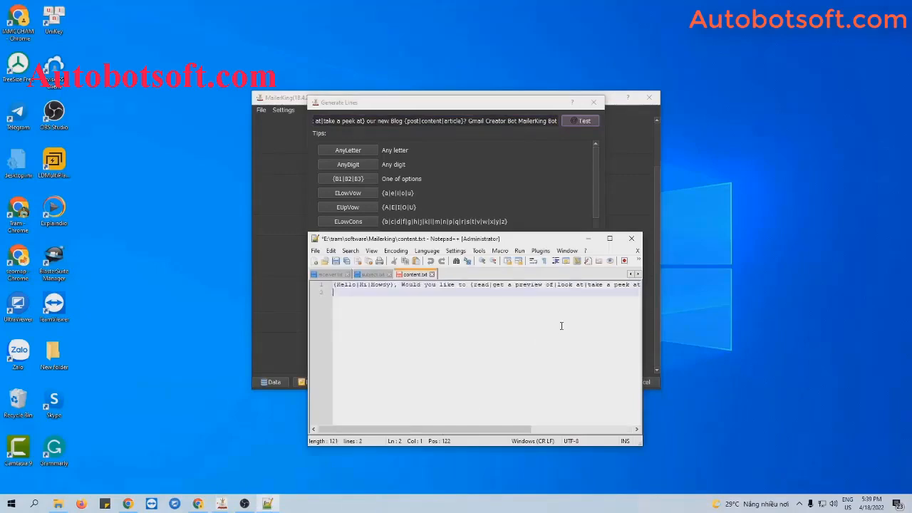
text(Gmail Creator)
key(Return)
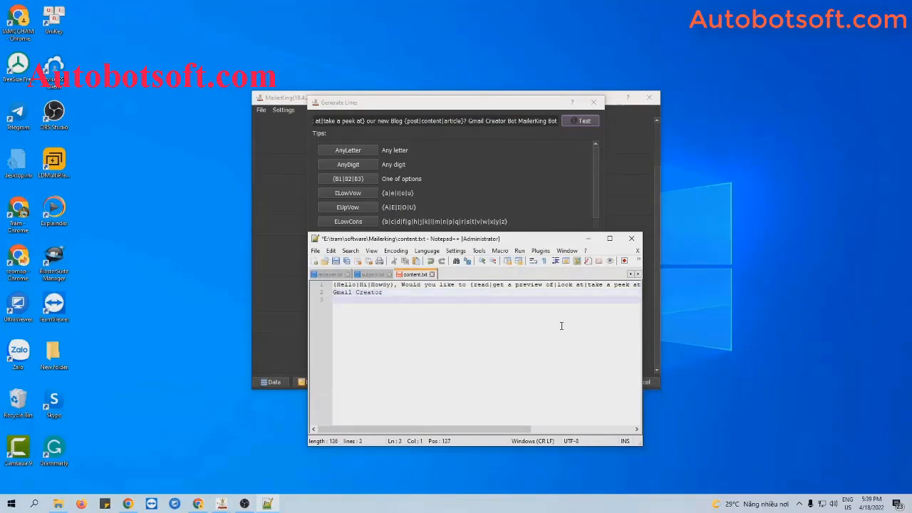
text(Mailde)
key(BackSpace)
key(BackSpace)
key(BackSpace)
key(BackSpace)
key(BackSpace)
text(ailerking)
drag(371, 300, 332, 282)
key(ctrl+c)
Step: Paste the message into the generator, generate sample lines, then close the editor and generator
click(450, 121)
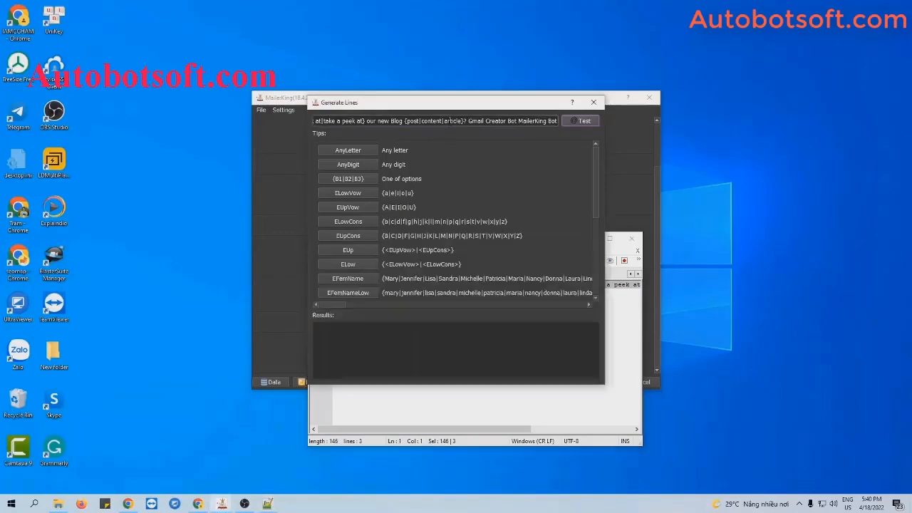
key(ctrl+a)
key(ctrl+v)
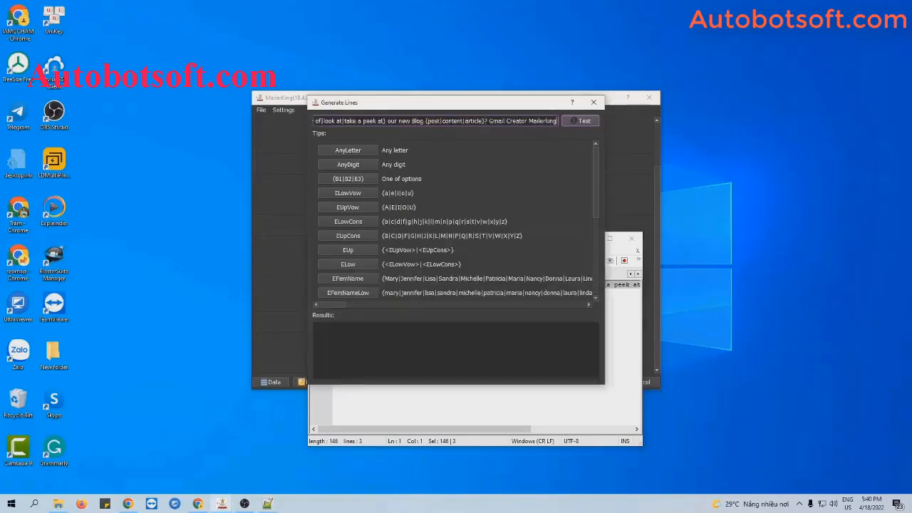
click(578, 124)
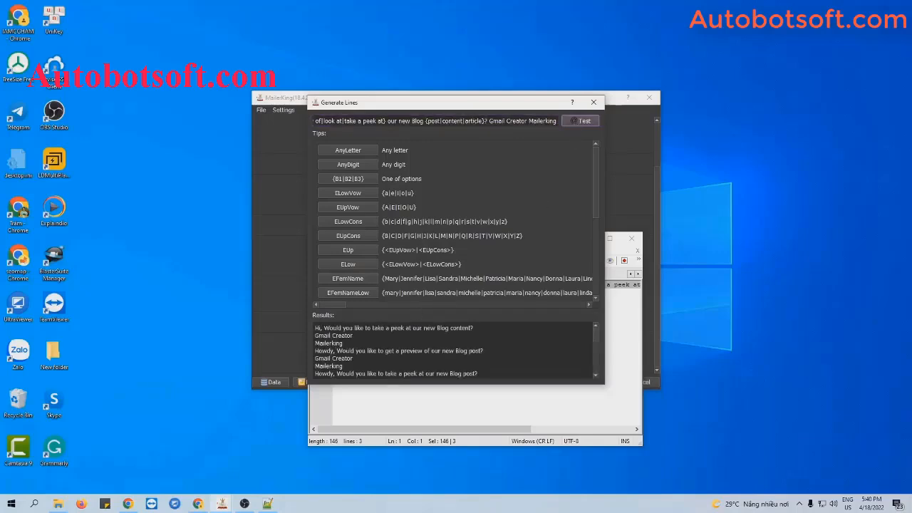
drag(315, 327, 344, 363)
scroll(453, 350, down, 1)
scroll(335, 342, up, 1)
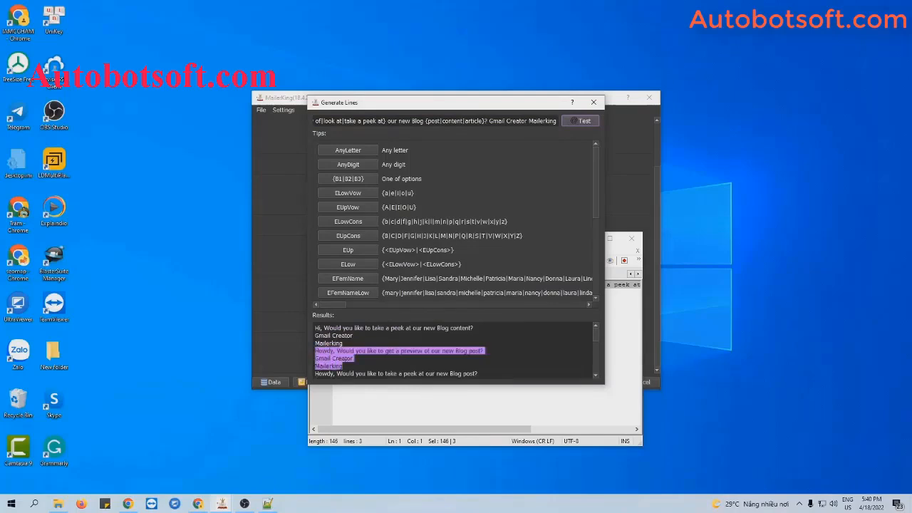
click(426, 410)
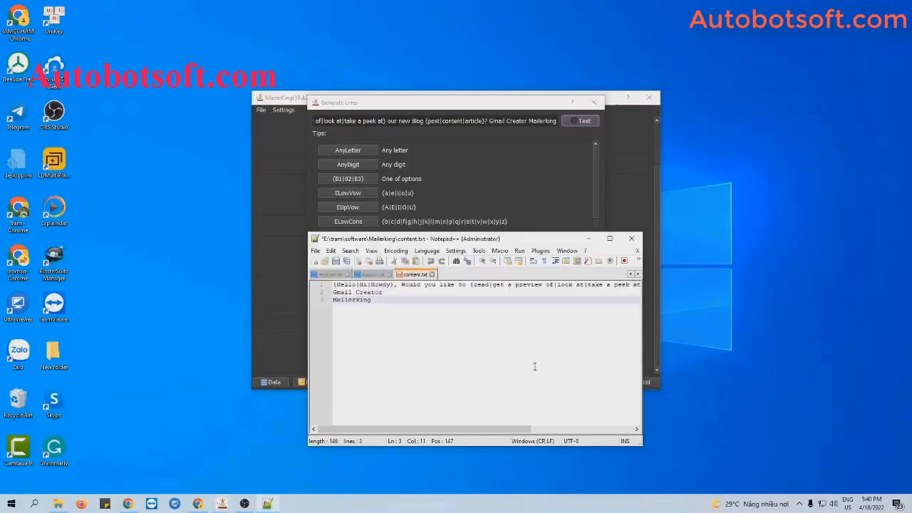
click(630, 241)
click(594, 102)
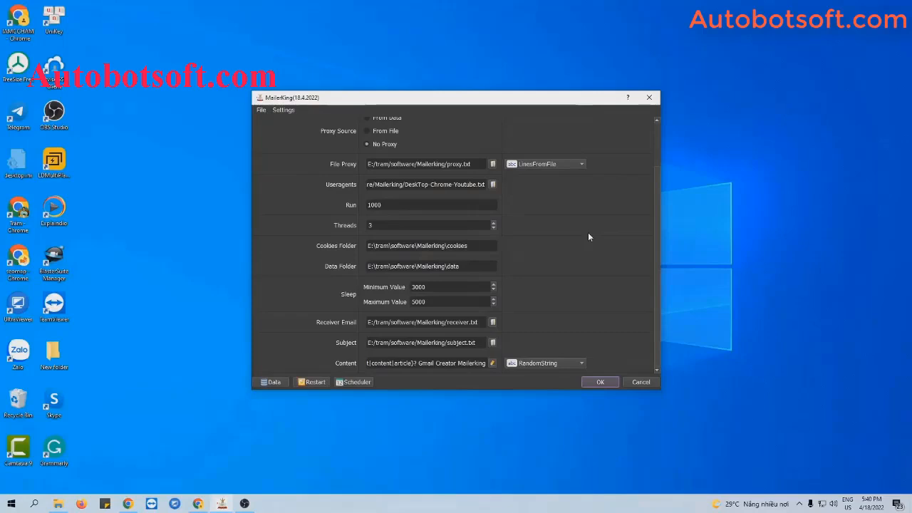
scroll(406, 130, up, 2)
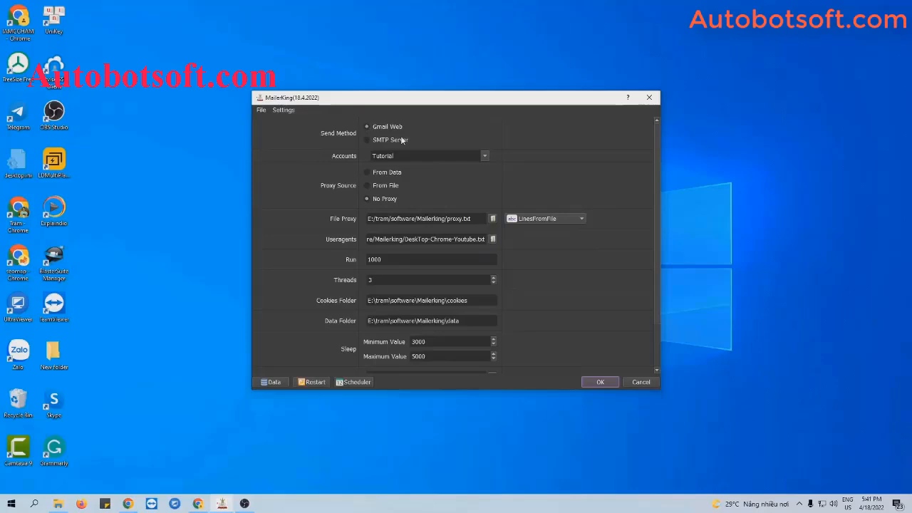
click(274, 382)
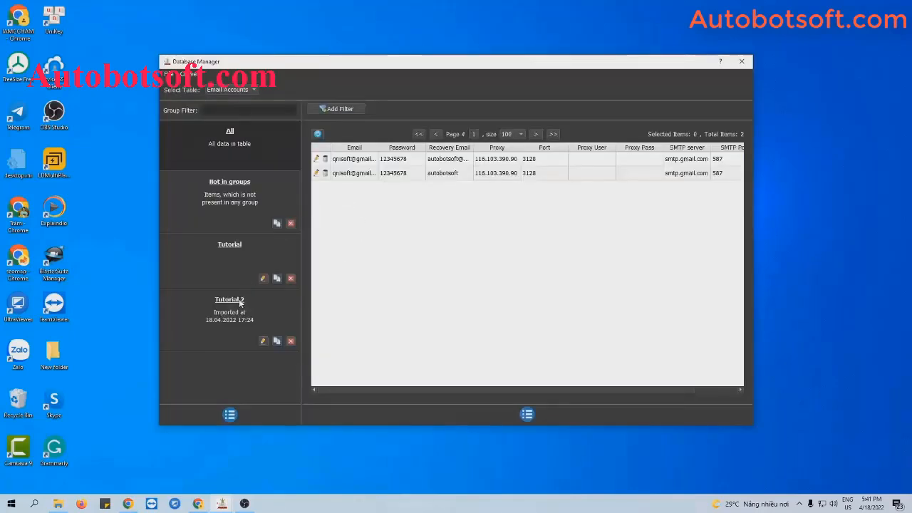
click(233, 252)
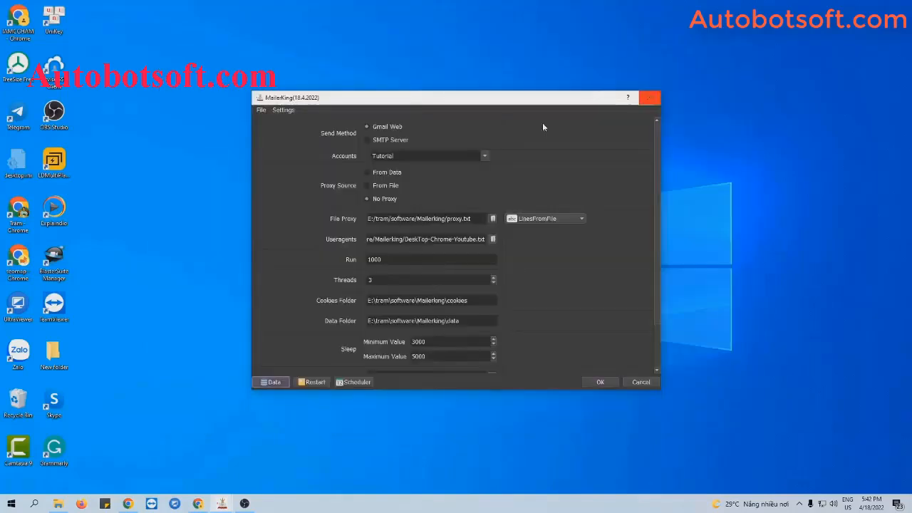
Step: Turn on advanced account options in Settings to show the per-account usage limits
click(283, 110)
click(292, 133)
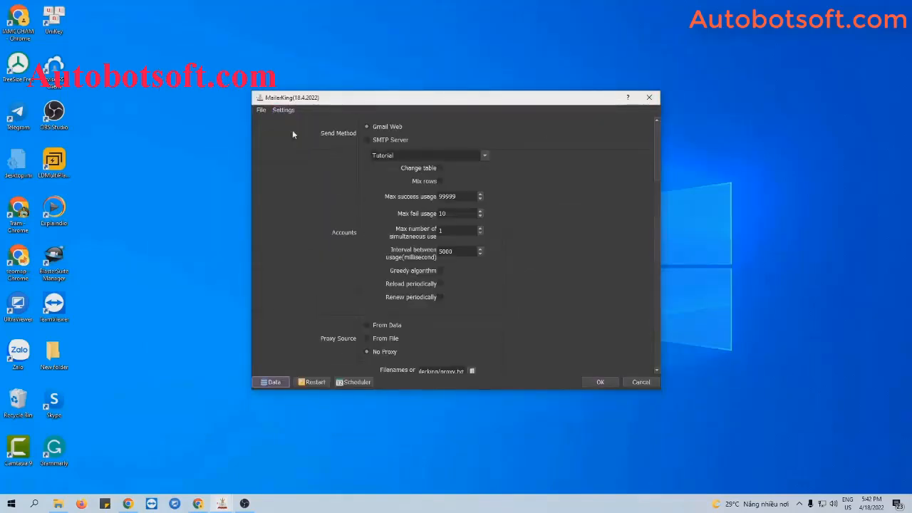
click(530, 192)
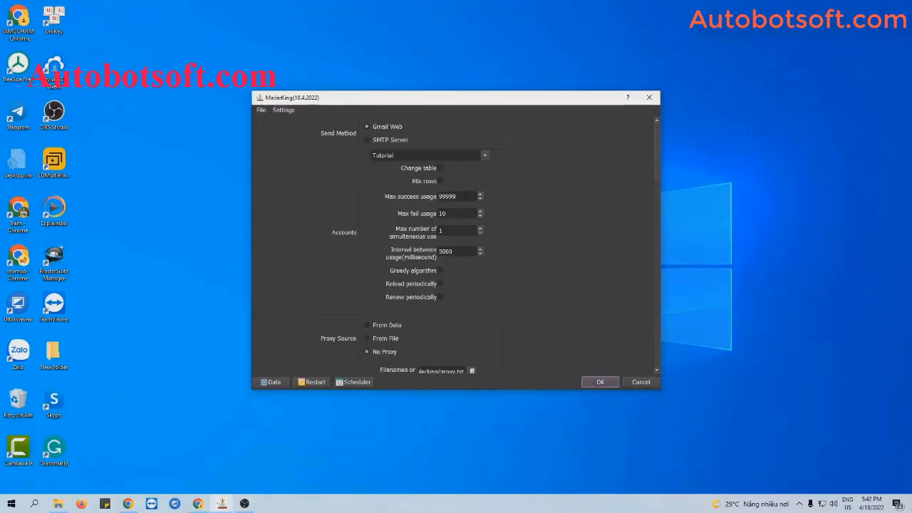
click(467, 195)
click(456, 213)
click(456, 196)
Step: Set Max number of simultaneous use to 3 and Interval between usage to 0
click(461, 231)
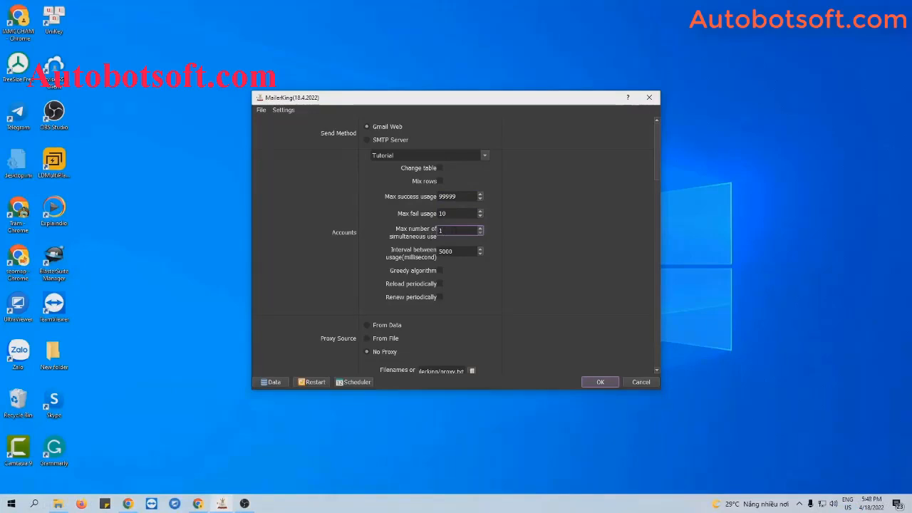
key(Tab)
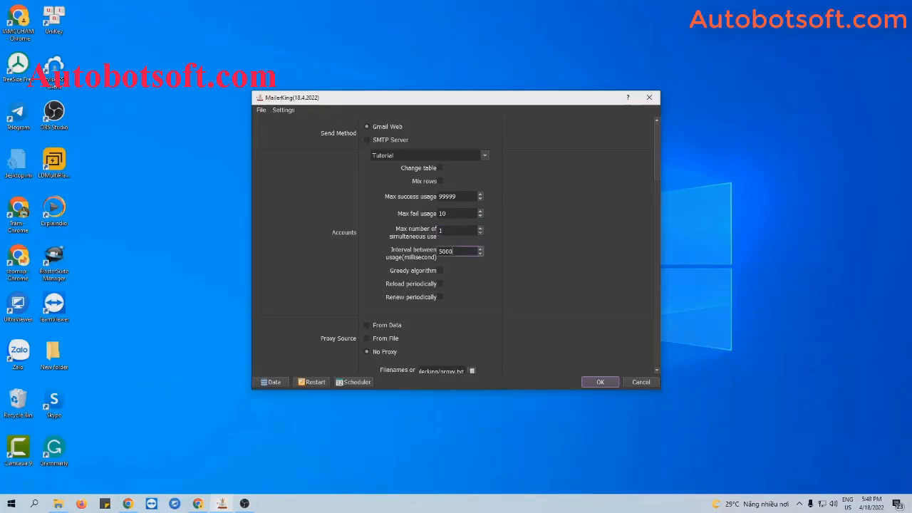
click(453, 231)
key(BackSpace)
text(3)
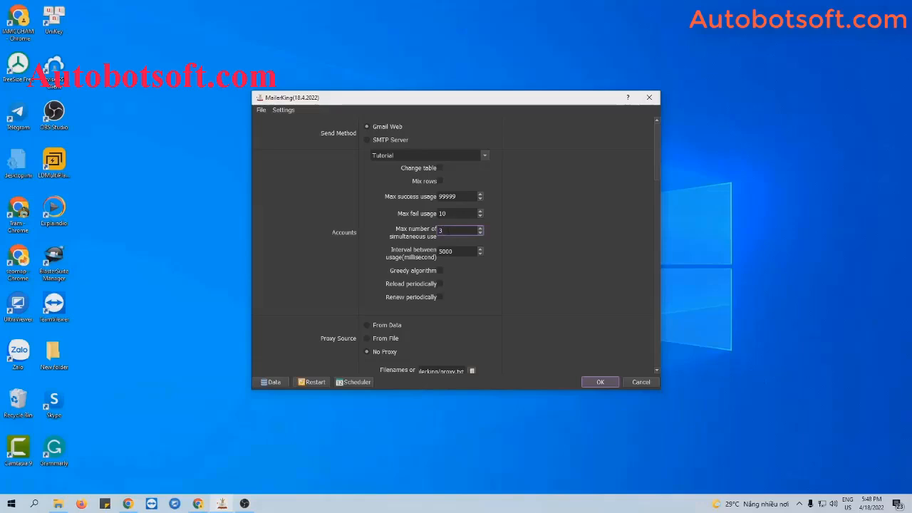
key(Tab)
text(0)
click(443, 231)
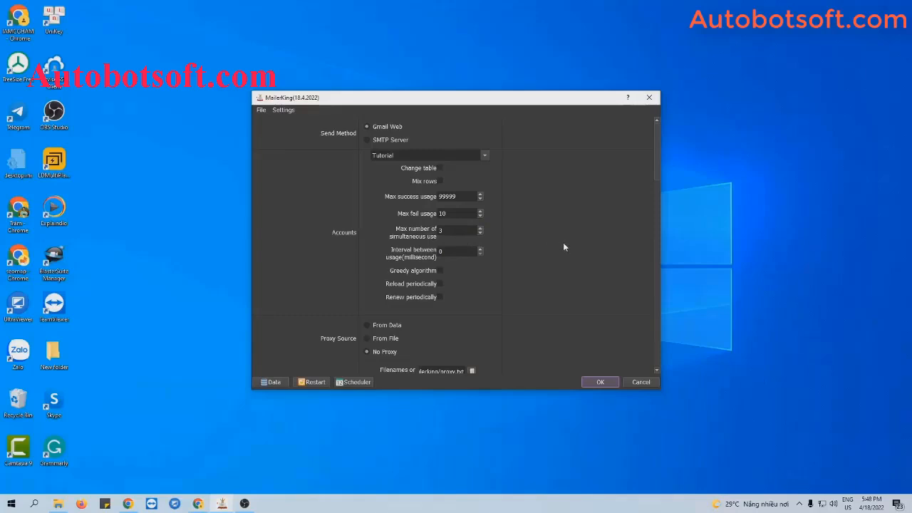
Step: Set the Receiver Email max success usage to 1
scroll(562, 247, down, 10)
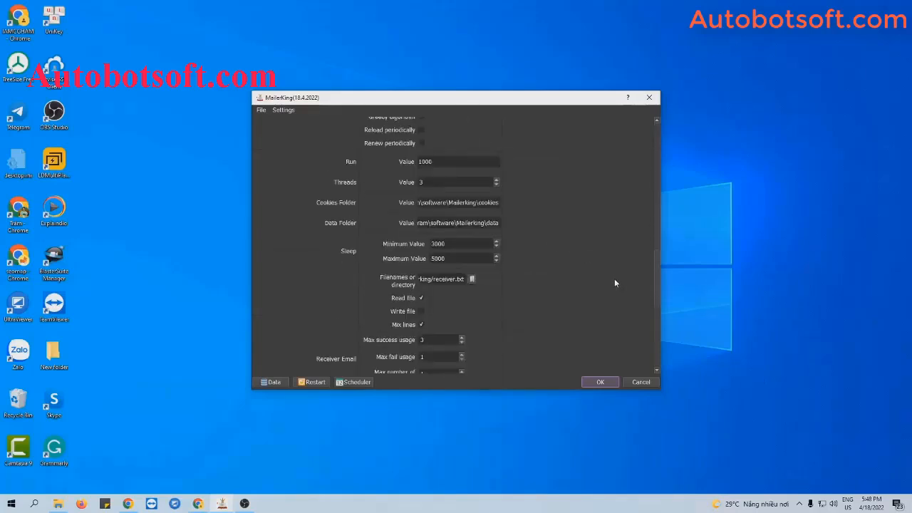
scroll(614, 279, down, 5)
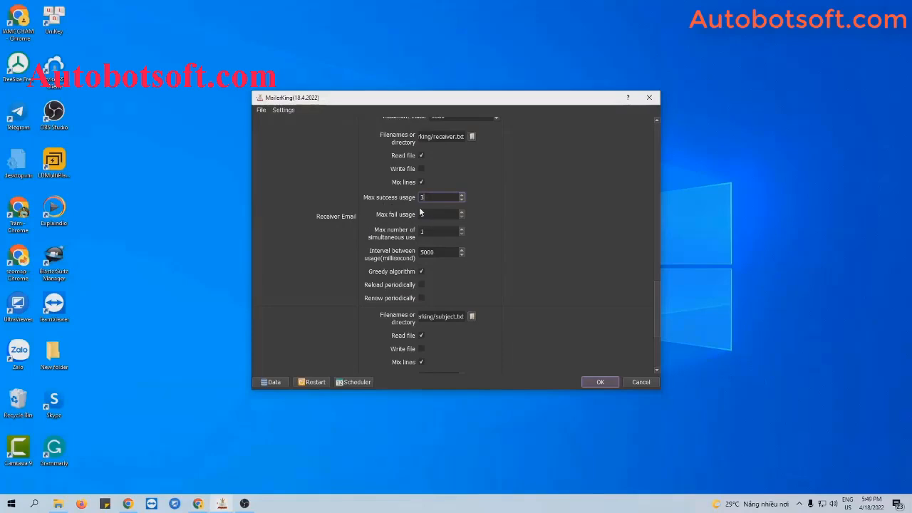
key(BackSpace)
text(1)
Step: Turn advanced options off again from the Settings menu
scroll(535, 261, up, 2)
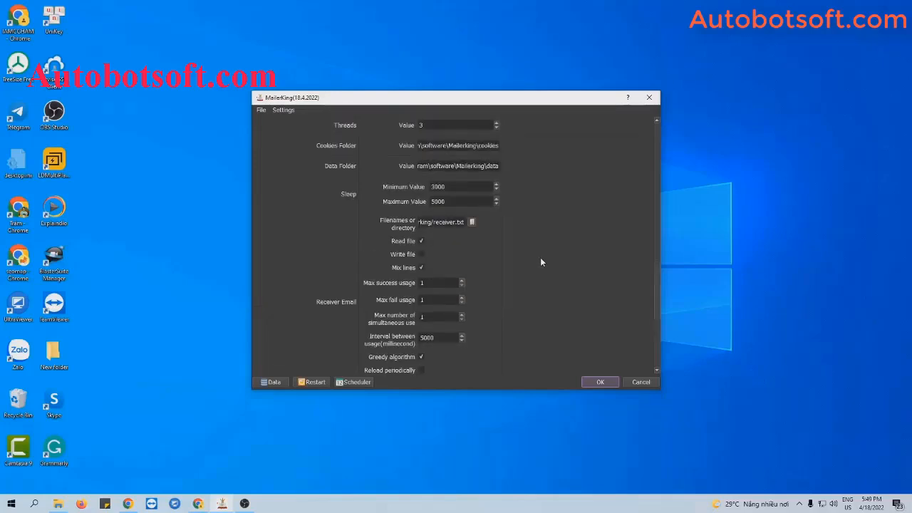
scroll(540, 261, down, 3)
click(284, 112)
click(306, 134)
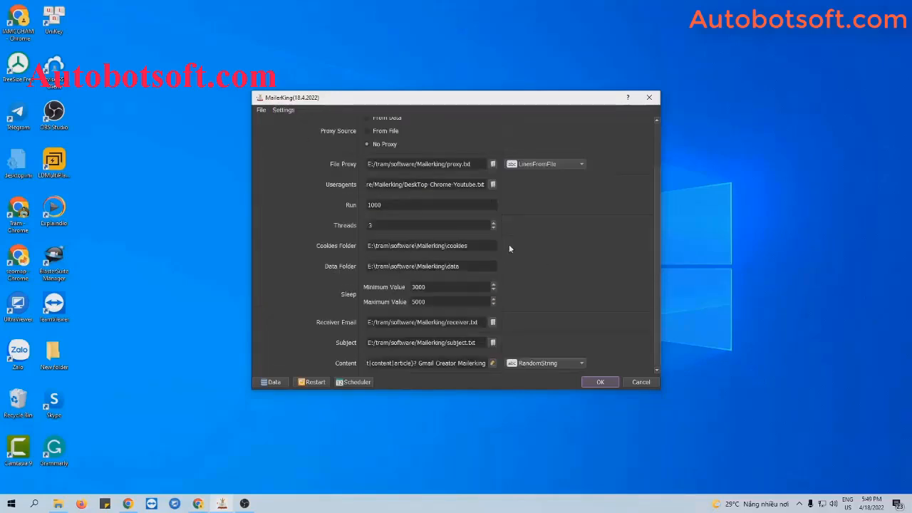
Step: Start the three-thread run with OK and show Browser #1's window
click(598, 382)
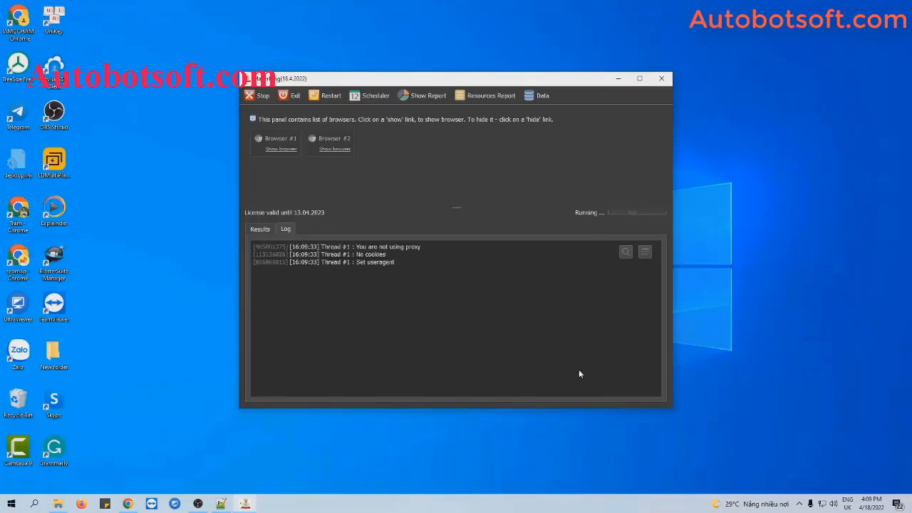
click(280, 149)
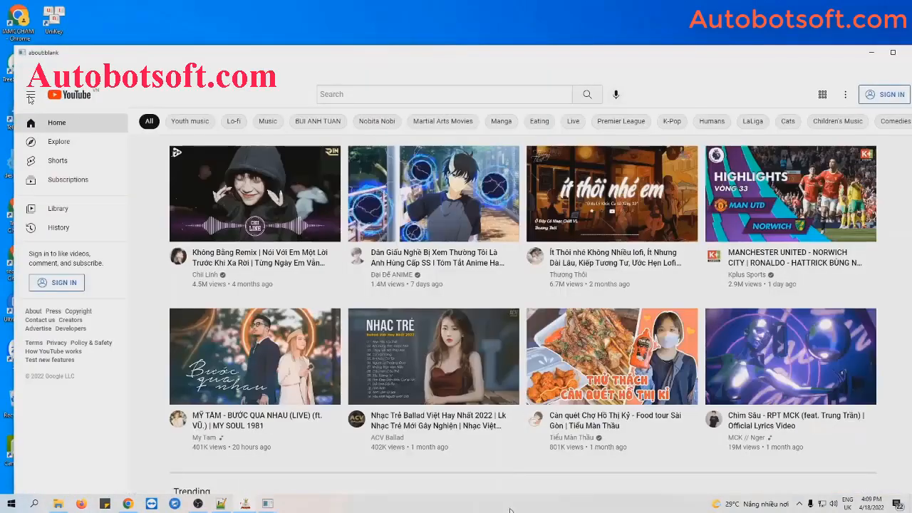
Step: Arrange the open worker browser windows side by side from the taskbar menu
right_click(509, 510)
click(584, 437)
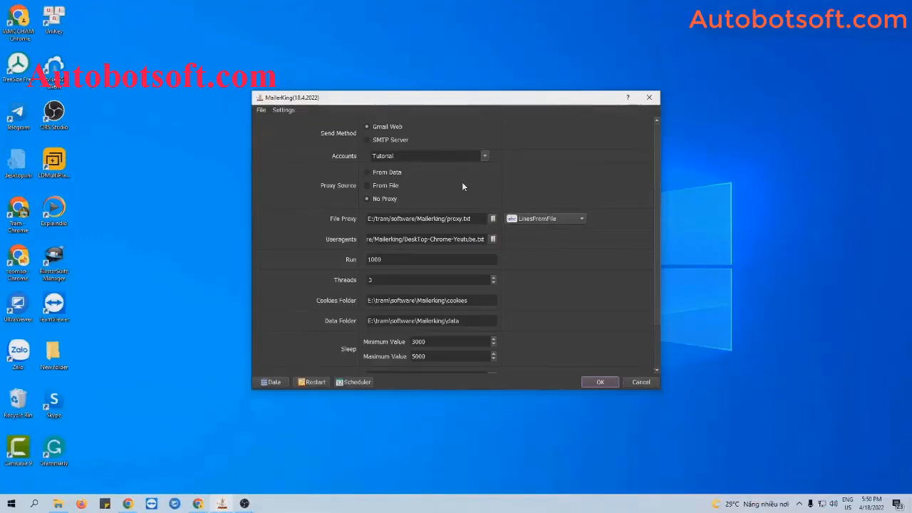
Step: Switch the send method to SMTP Server, start sending, then reload the Gmail inbox
click(367, 139)
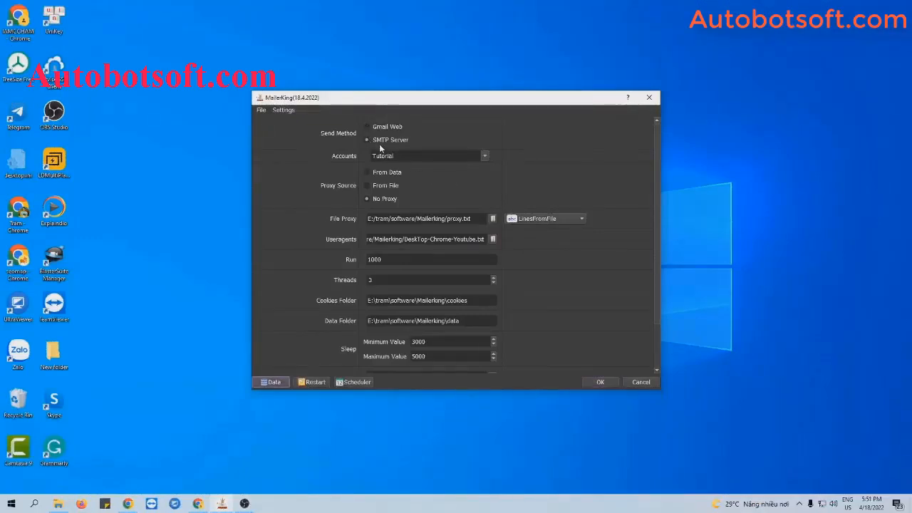
click(271, 381)
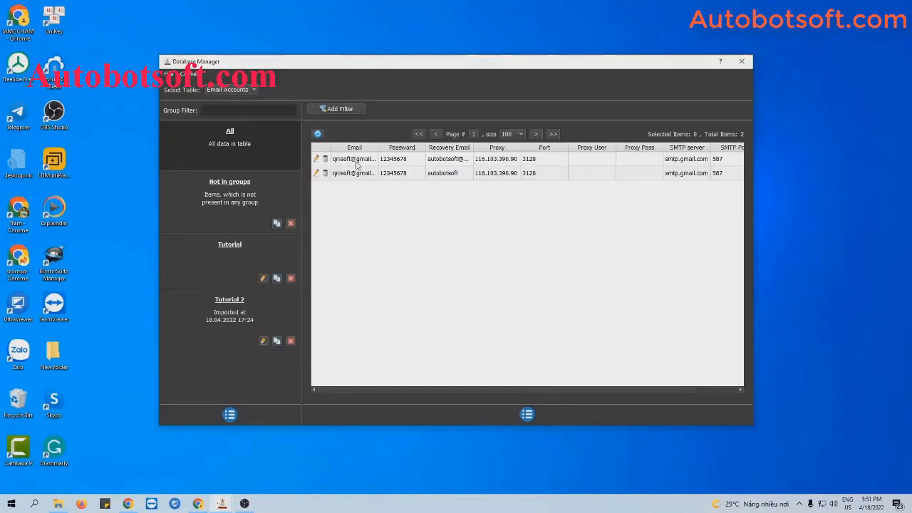
click(742, 61)
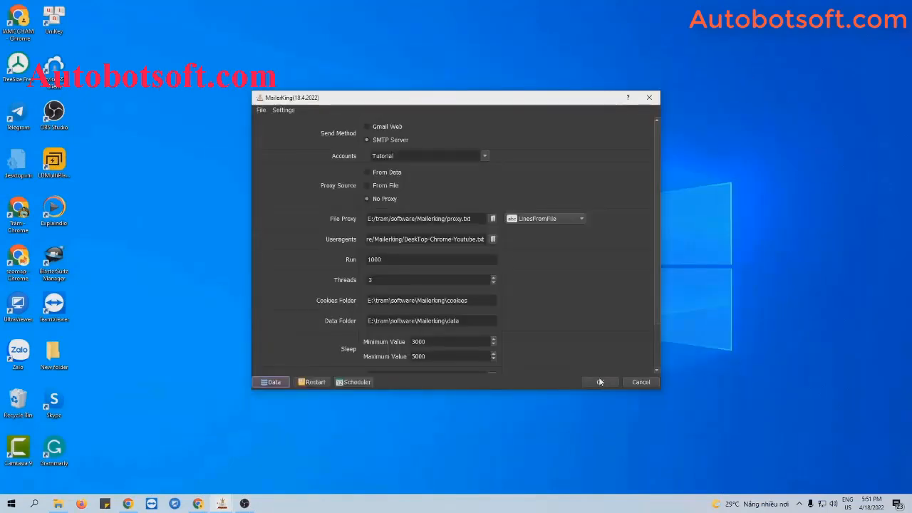
click(600, 382)
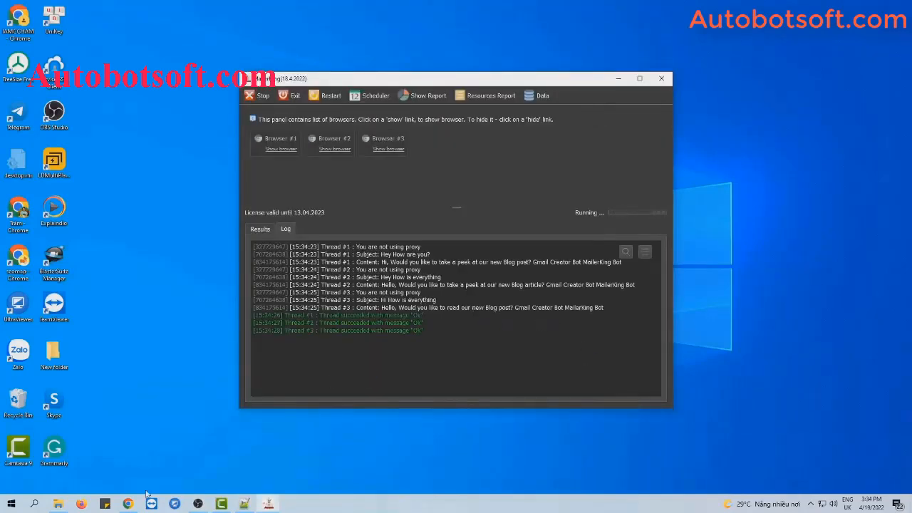
click(127, 504)
key(F5)
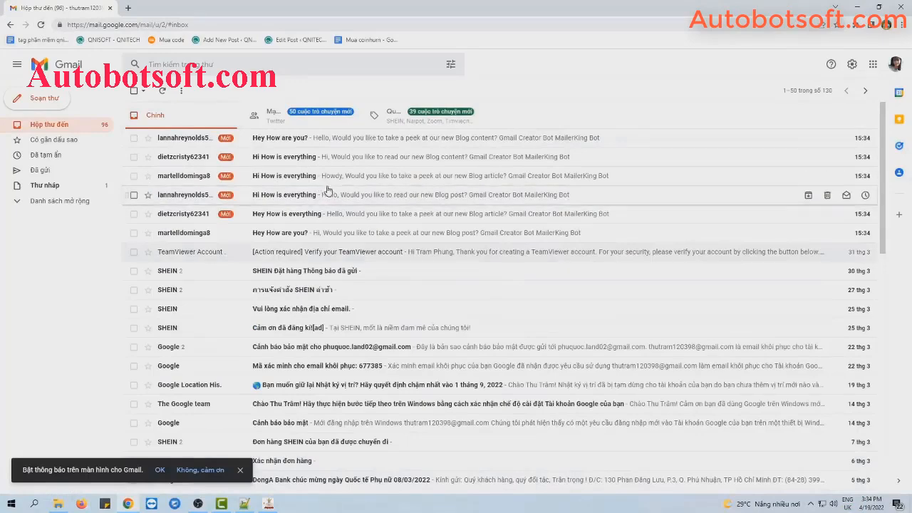
Step: Stop the MailerKing run with 'Wait each thread', then reload Gmail for new arrivals
key(F5)
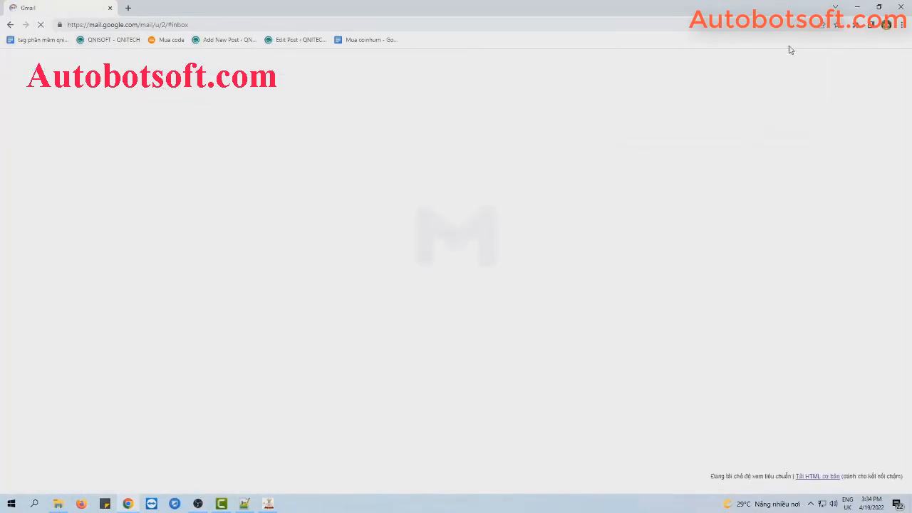
click(859, 7)
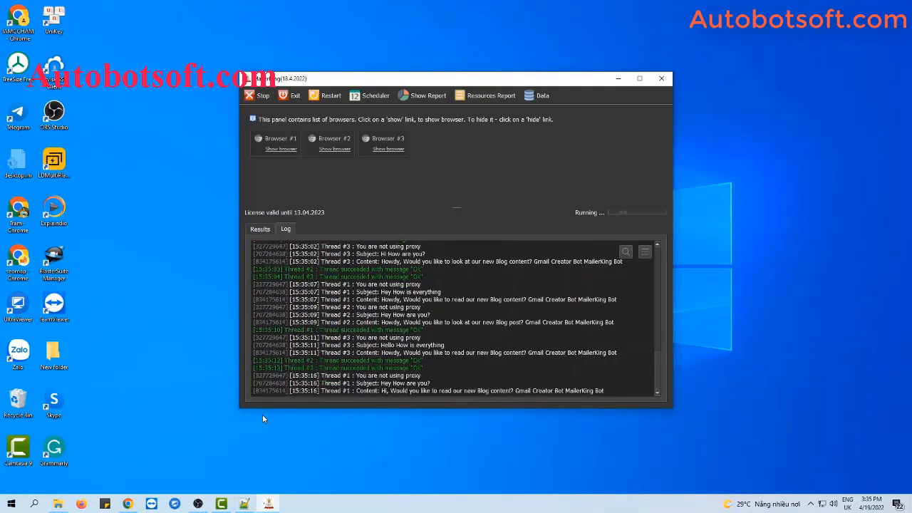
click(258, 95)
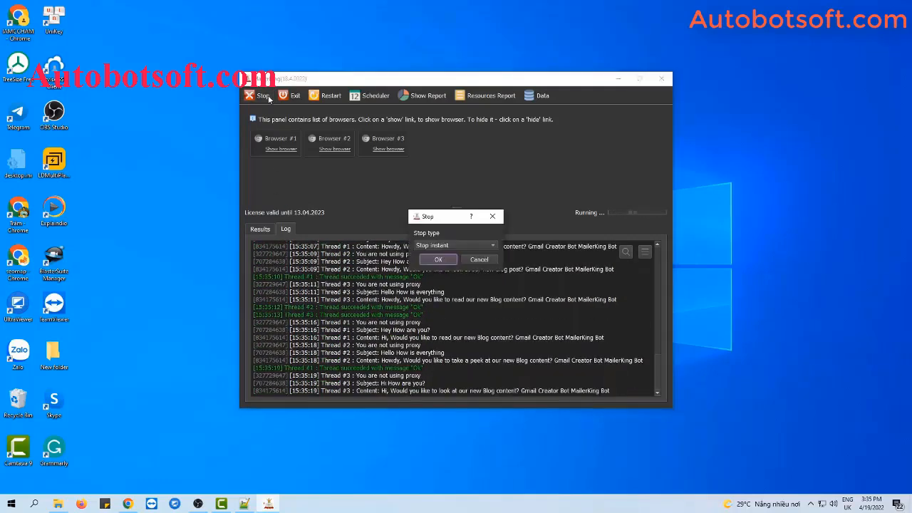
click(445, 245)
click(441, 257)
click(127, 503)
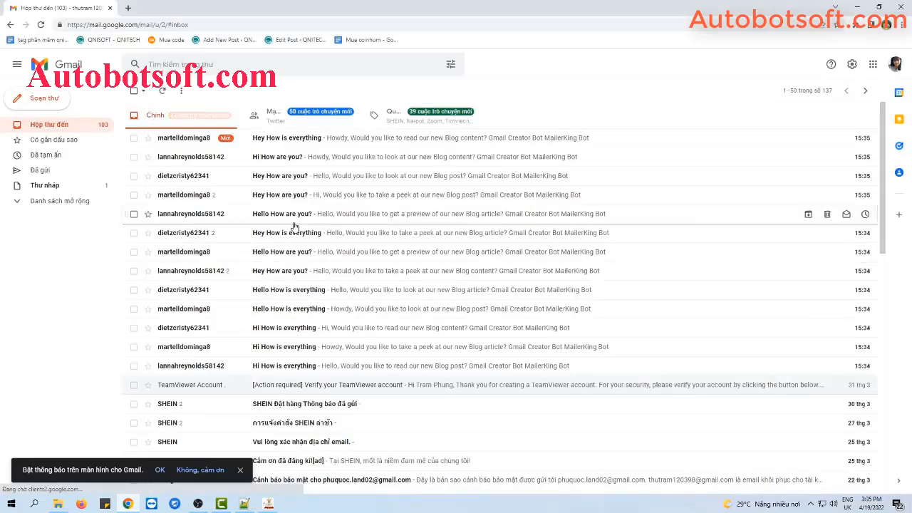
key(F5)
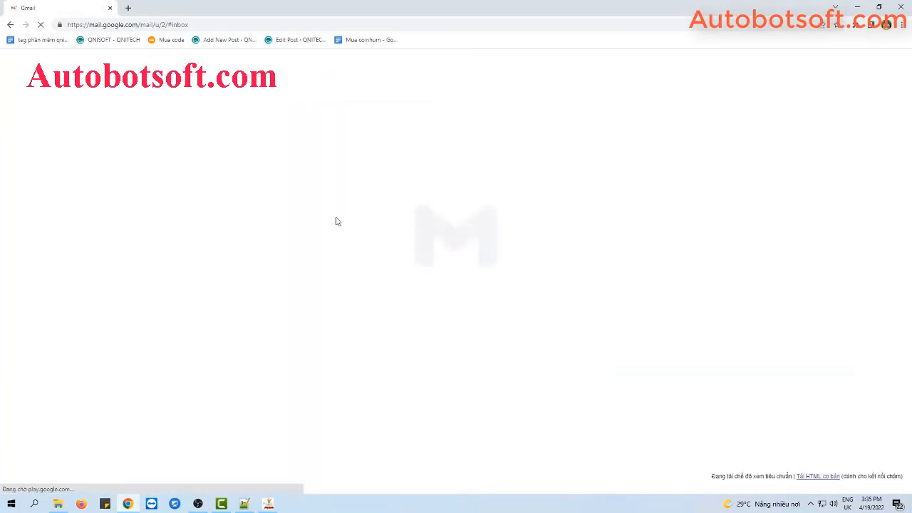